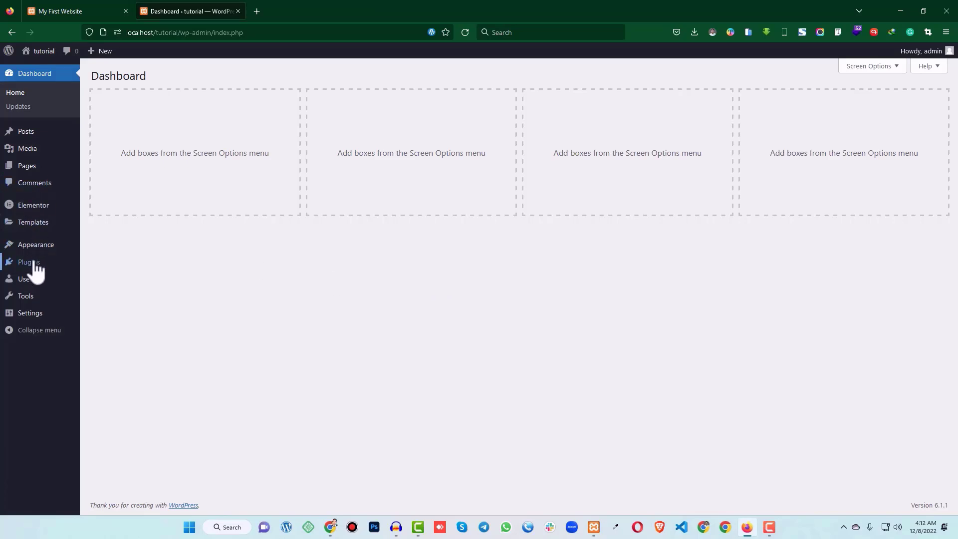
Step: Open the page for adding new plugins in a new browser tab and search for tablepress
{"action": "mouse_move", "coordinate": [33, 270]}
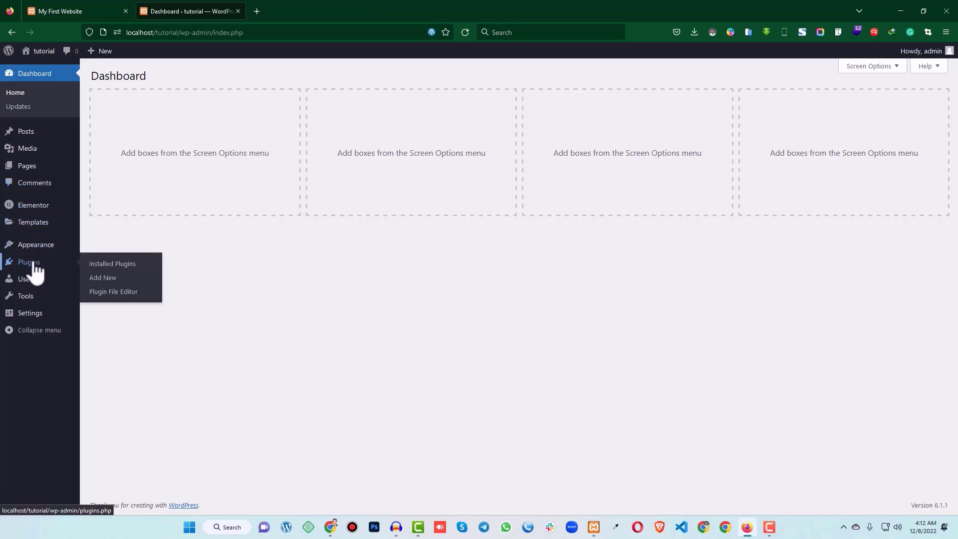
{"action": "middle_click", "coordinate": [111, 283]}
{"action": "left_click", "coordinate": [271, 19]}
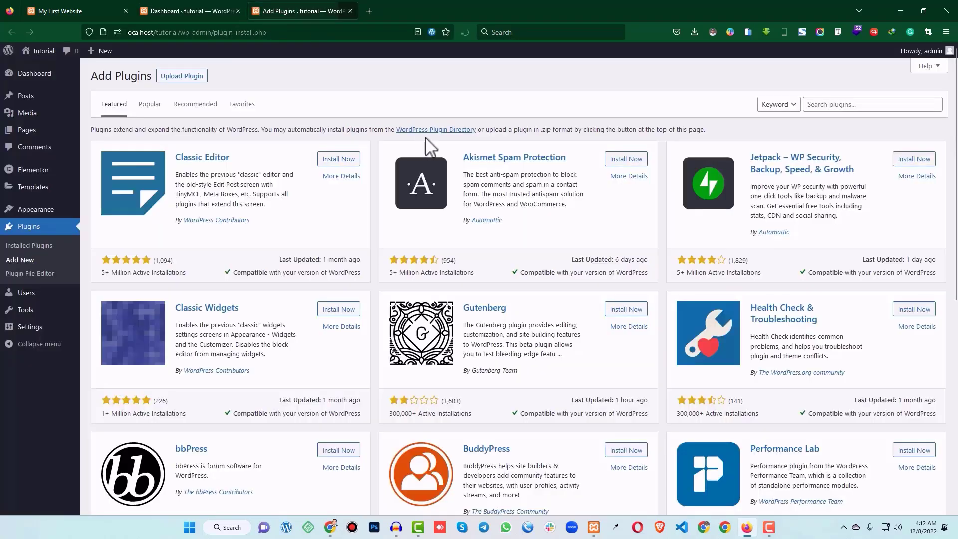
{"action": "left_click", "coordinate": [832, 111]}
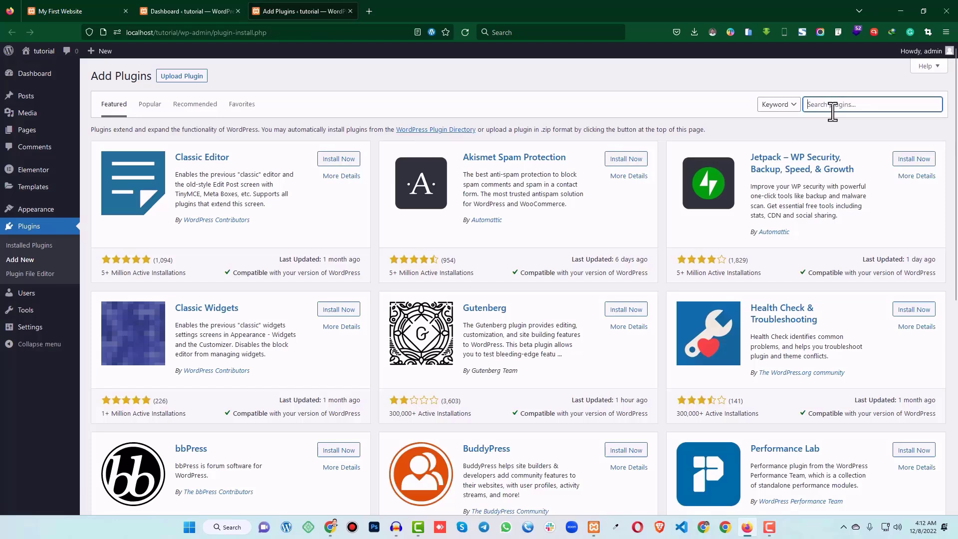
{"action": "type", "text": "table"}
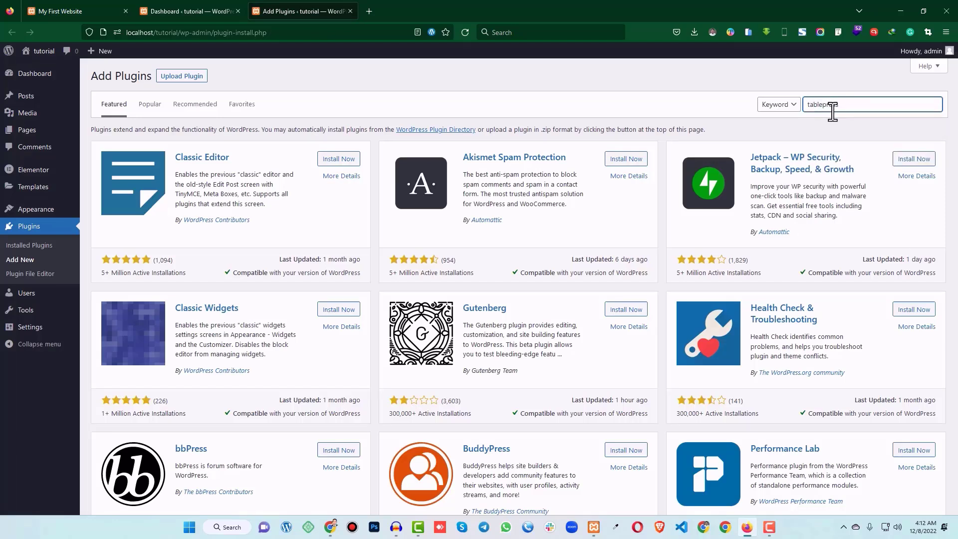
{"action": "type", "text": "press"}
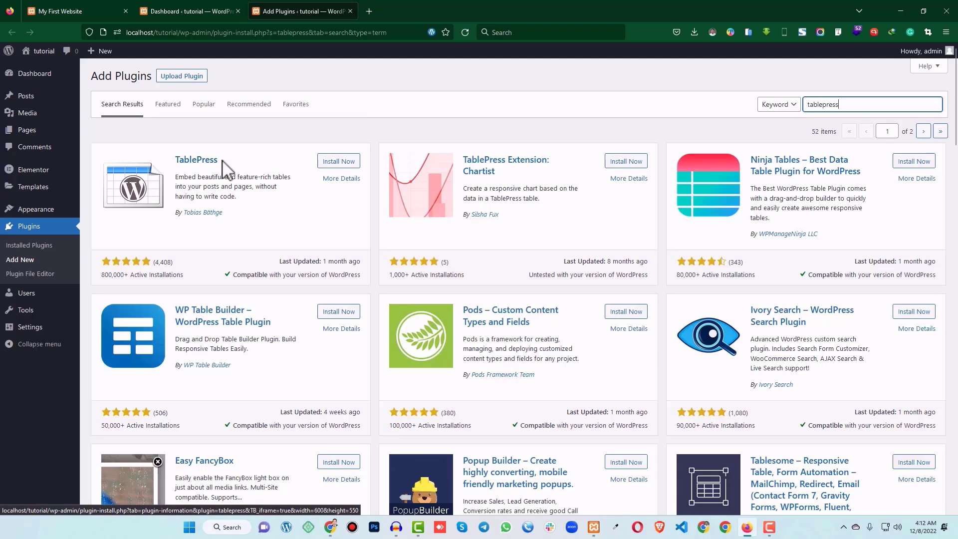
Step: Install and activate the TablePress plugin from the search results
{"action": "left_click", "coordinate": [336, 162]}
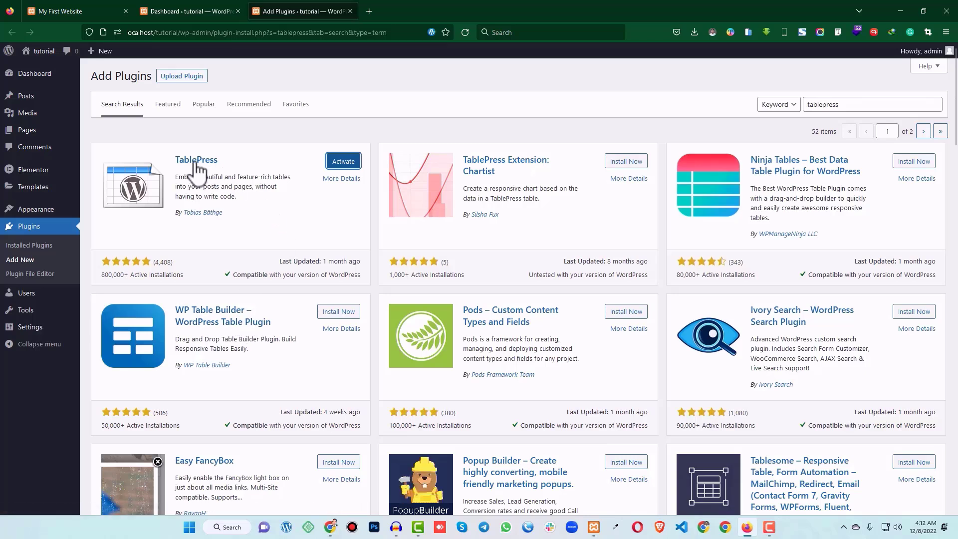
{"action": "left_click", "coordinate": [348, 166]}
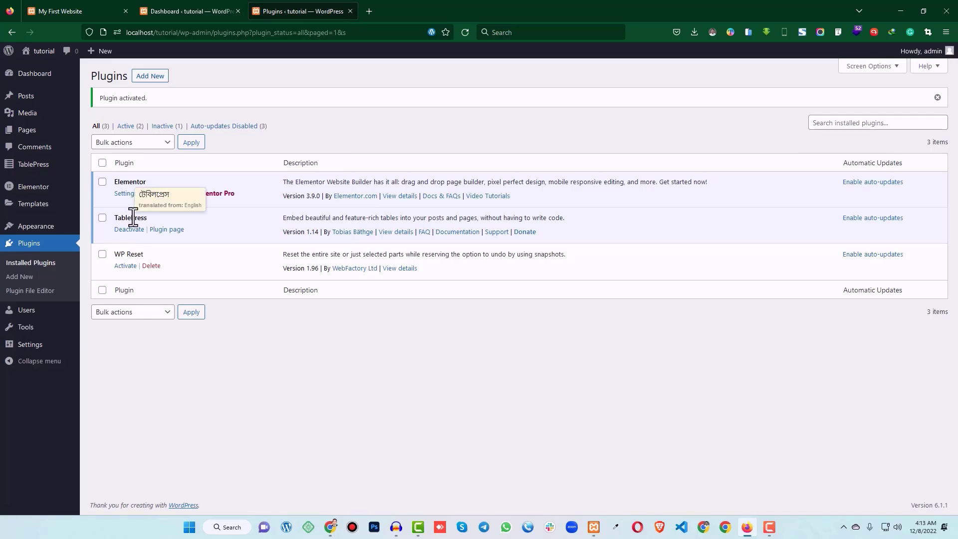
{"action": "mouse_move", "coordinate": [27, 167]}
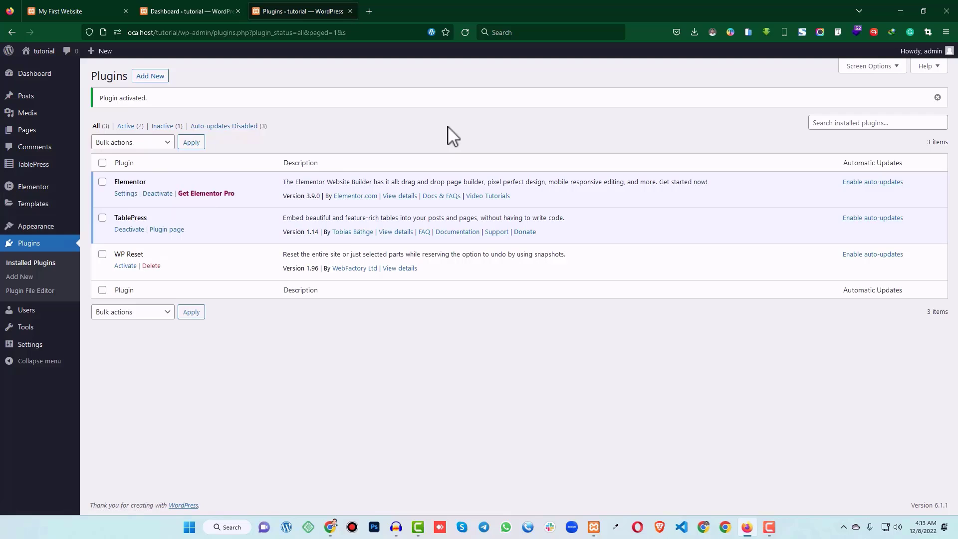
Step: Look over the sample Team Member table on the My First Website page and return to the plugin list
{"action": "left_click", "coordinate": [61, 10]}
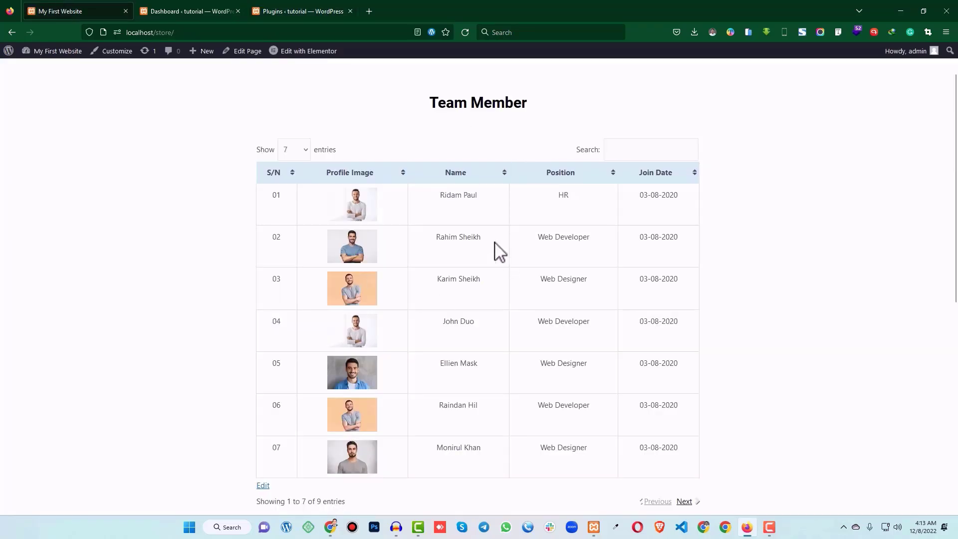
{"action": "scroll", "coordinate": [476, 273], "scroll_direction": "down", "scroll_amount": 1}
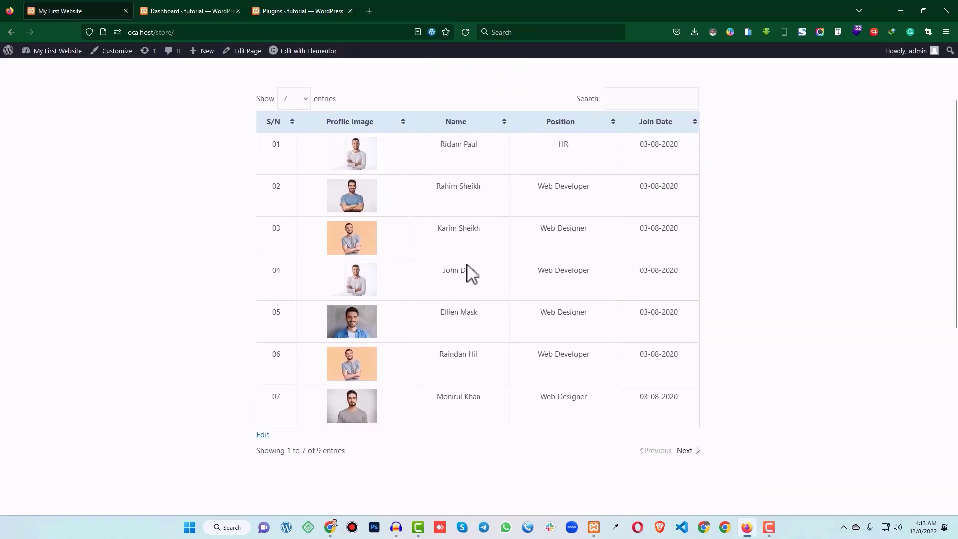
{"action": "scroll", "coordinate": [481, 203], "scroll_direction": "up", "scroll_amount": 1}
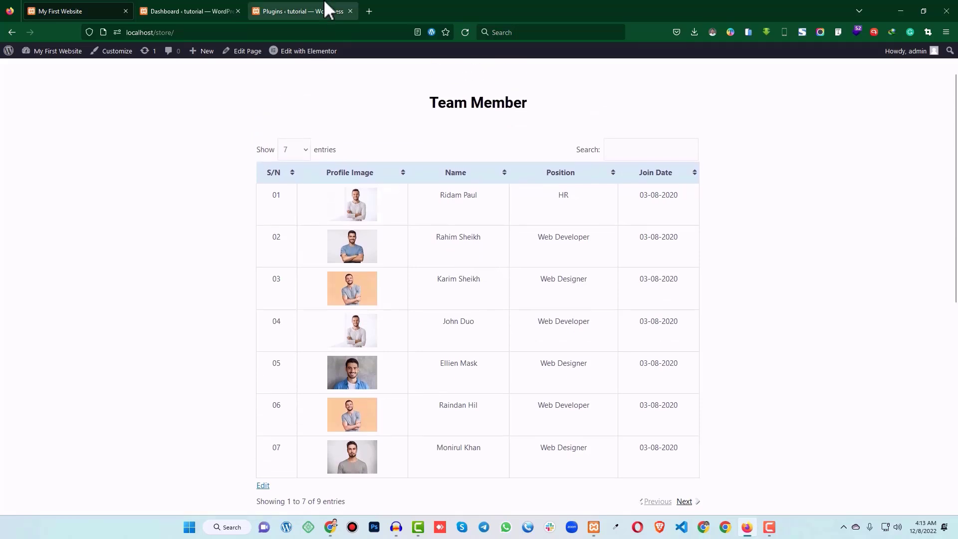
{"action": "left_click", "coordinate": [309, 10]}
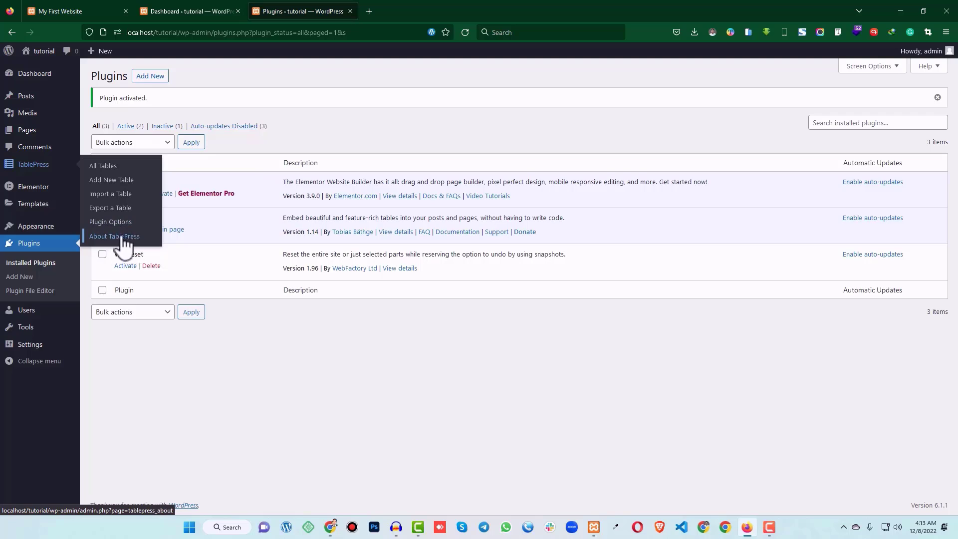
Step: Open TablePress's form for adding a new table in a new browser tab and name the table Test Table
{"action": "middle_click", "coordinate": [117, 182]}
{"action": "left_click", "coordinate": [387, 14]}
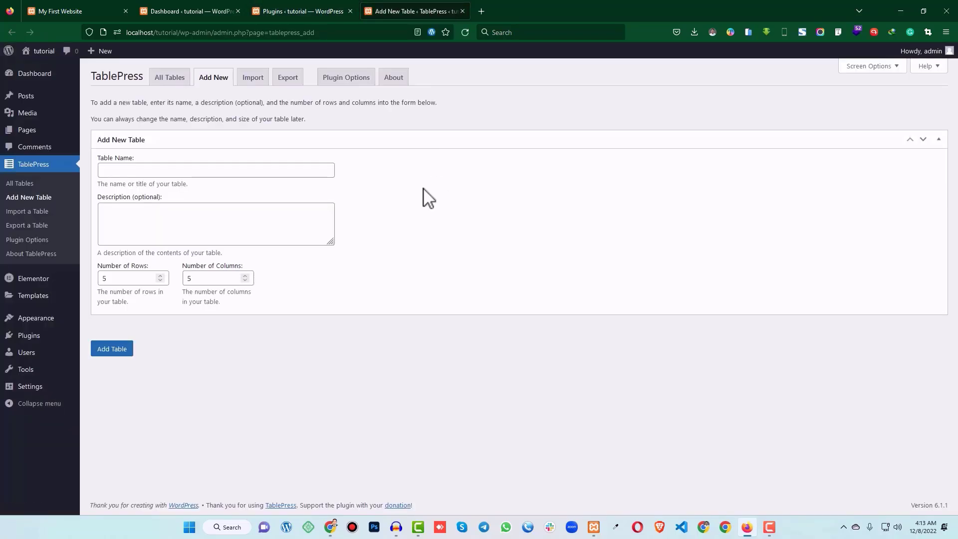
{"action": "left_click", "coordinate": [163, 170]}
{"action": "type", "text": "T"}
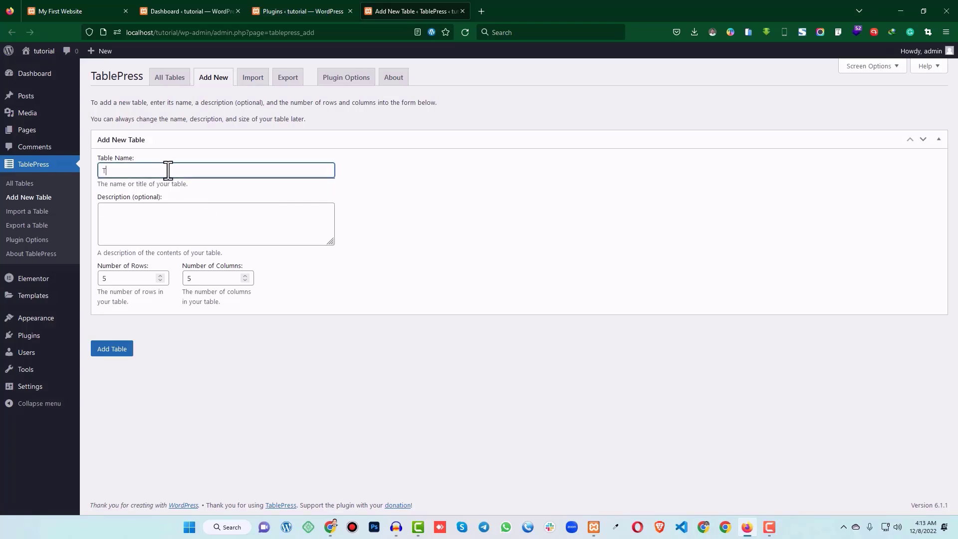
{"action": "type", "text": "est Table"}
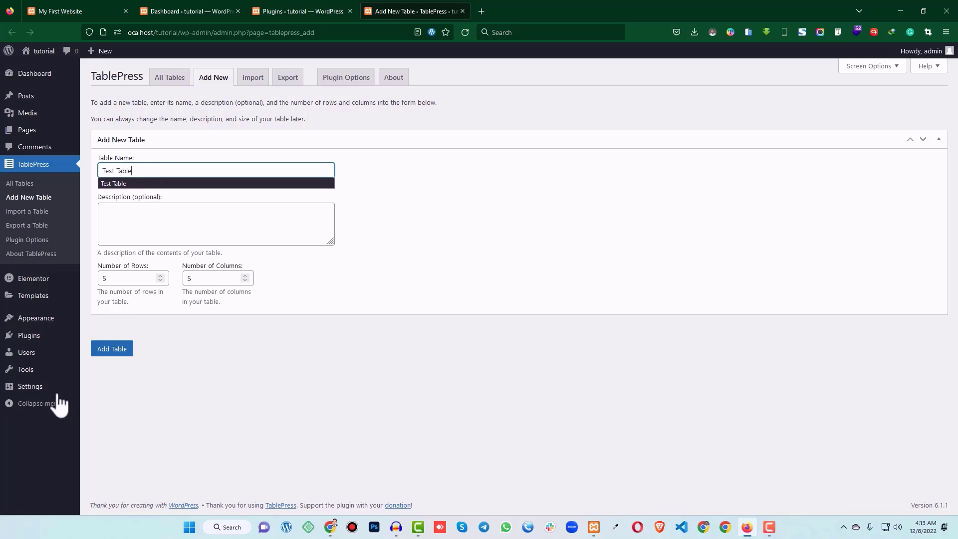
Step: Leave the description empty and create the table with 5 rows and 5 columns
{"action": "left_click", "coordinate": [243, 214]}
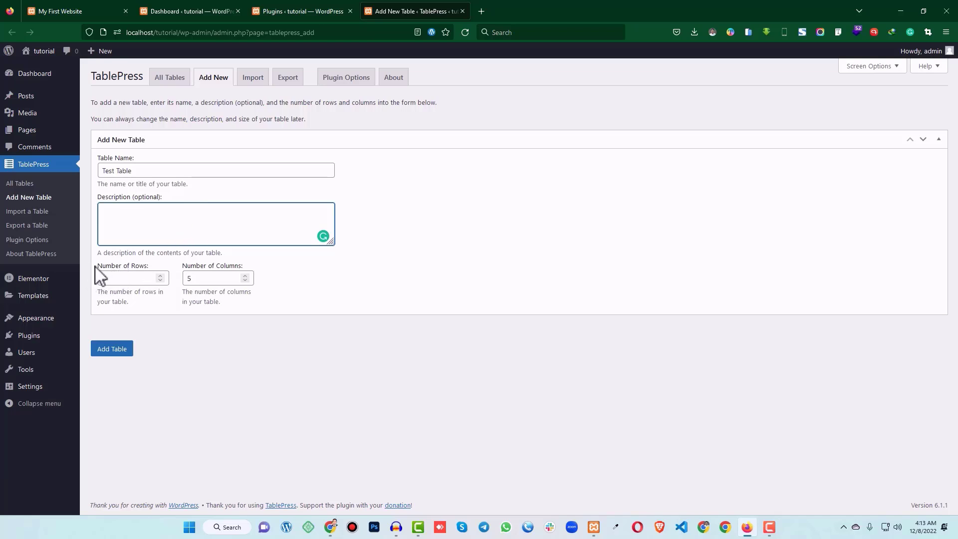
{"action": "left_click_drag", "start_coordinate": [122, 278], "coordinate": [96, 278]}
{"action": "left_click_drag", "start_coordinate": [209, 278], "coordinate": [178, 282]}
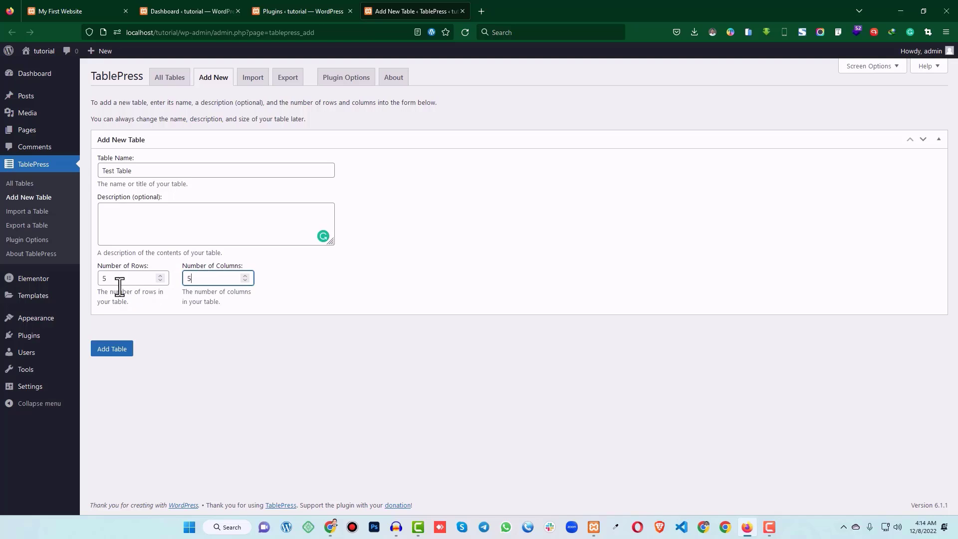
{"action": "left_click", "coordinate": [160, 276]}
{"action": "left_click", "coordinate": [161, 280]}
{"action": "left_click", "coordinate": [161, 280]}
{"action": "left_click", "coordinate": [161, 280]}
{"action": "left_click", "coordinate": [114, 348]}
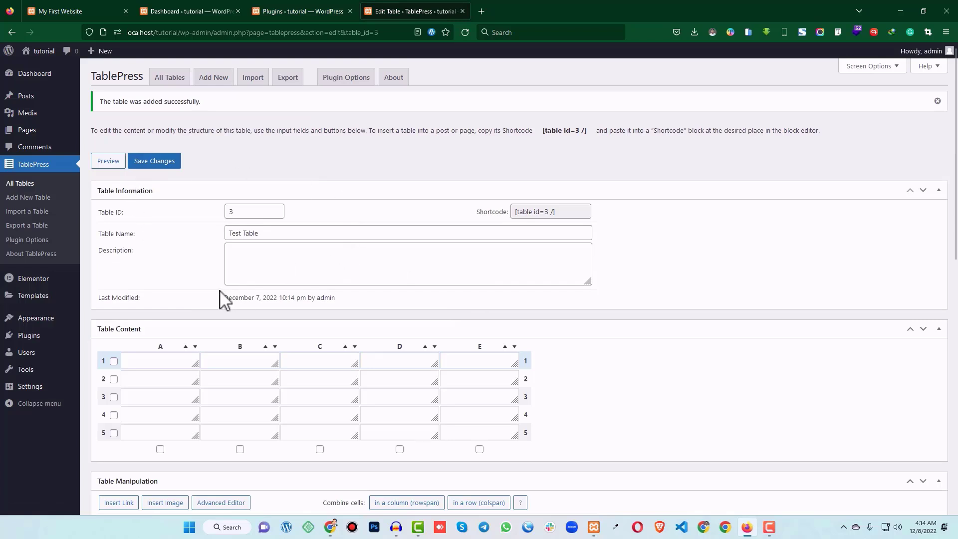
Step: Examine the new table's ID, shortcode, name and description fields
{"action": "scroll", "coordinate": [223, 299], "scroll_direction": "down", "scroll_amount": 1}
{"action": "left_click_drag", "start_coordinate": [262, 158], "coordinate": [200, 158]}
{"action": "left_click", "coordinate": [563, 159]}
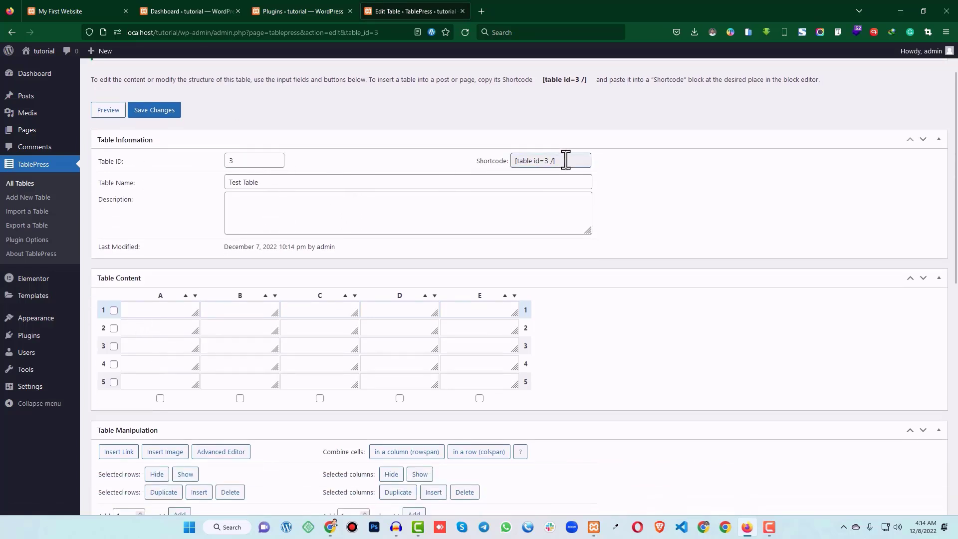
{"action": "left_click_drag", "start_coordinate": [279, 182], "coordinate": [197, 190]}
{"action": "left_click", "coordinate": [258, 218]}
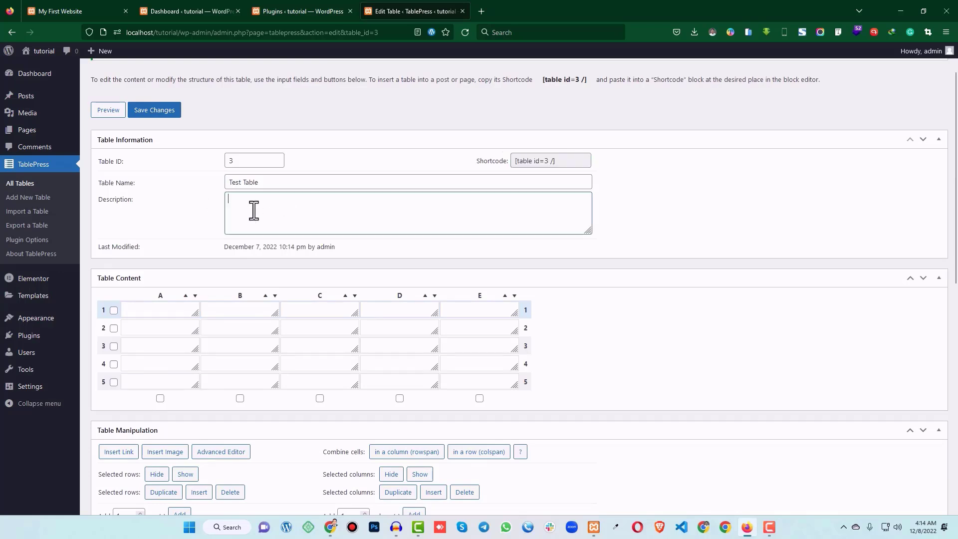
{"action": "scroll", "coordinate": [304, 220], "scroll_direction": "down", "scroll_amount": 2}
Step: Using the sample Team Member table as a reference, enter S/n, Image and Name in header cells A1, B1 and C1
{"action": "left_click", "coordinate": [142, 209]}
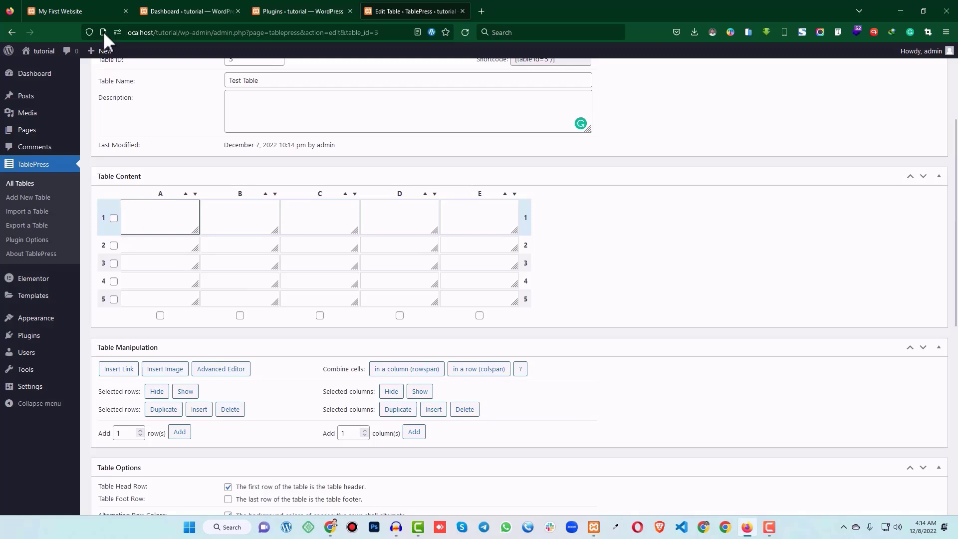
{"action": "left_click", "coordinate": [63, 10]}
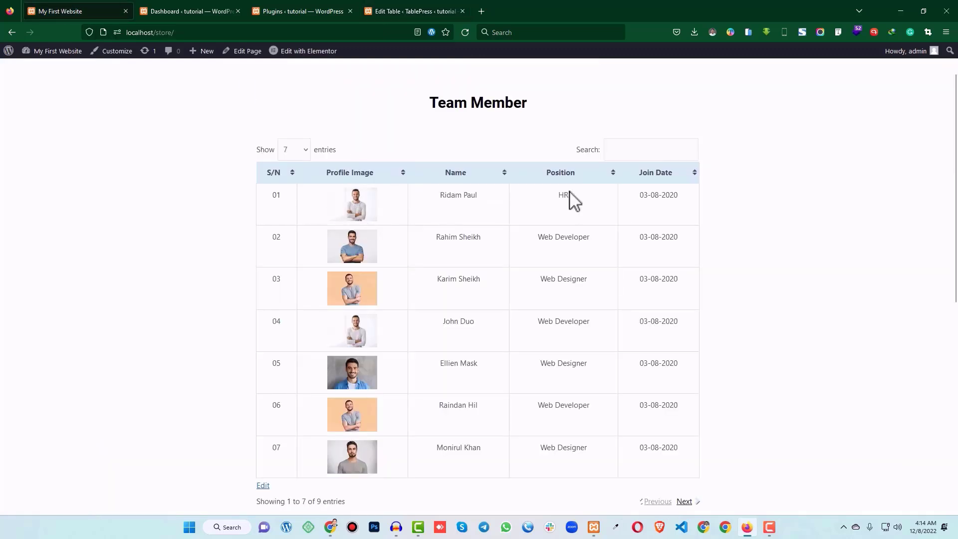
{"action": "left_click", "coordinate": [405, 11]}
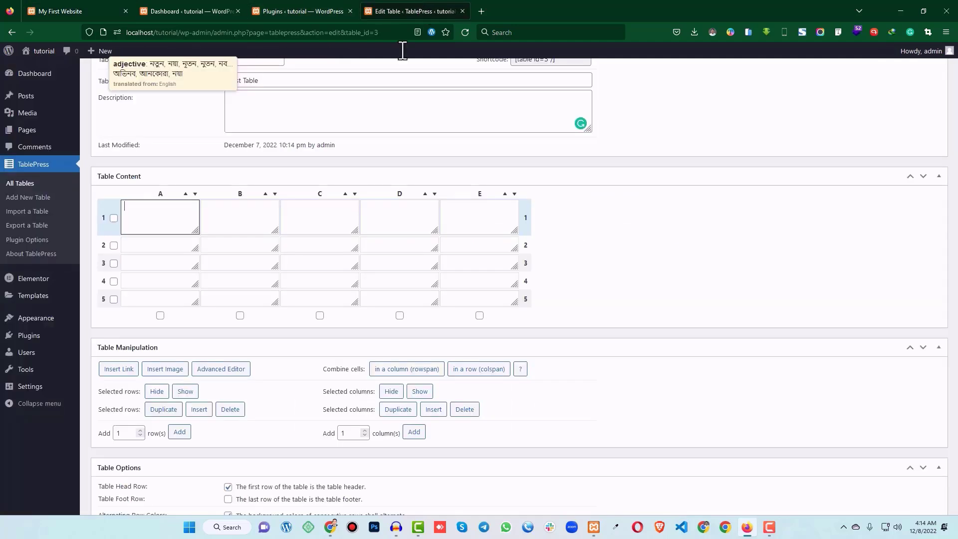
{"action": "left_click", "coordinate": [148, 220]}
{"action": "type", "text": "S/M"}
{"action": "key", "text": "BackSpace"}
{"action": "type", "text": "n"}
{"action": "left_click", "coordinate": [224, 220]}
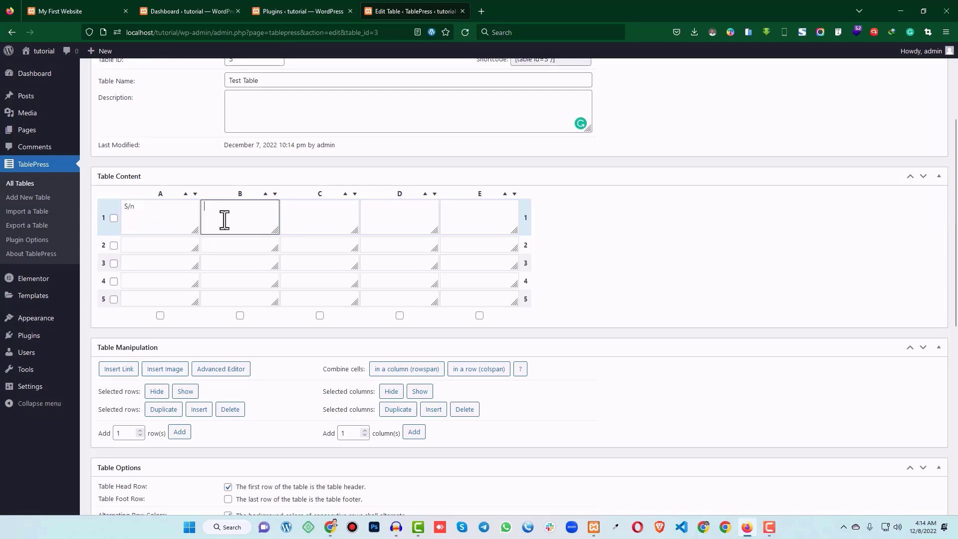
{"action": "type", "text": "Image"}
{"action": "left_click", "coordinate": [304, 219]}
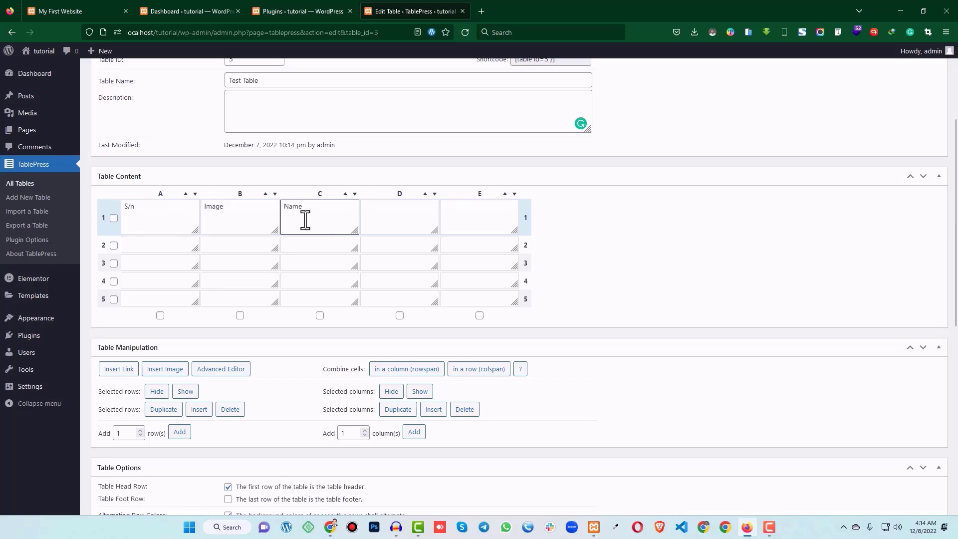
Step: Complete the header row with Position in cell D1 and Joining Date in cell E1
{"action": "left_click", "coordinate": [398, 225]}
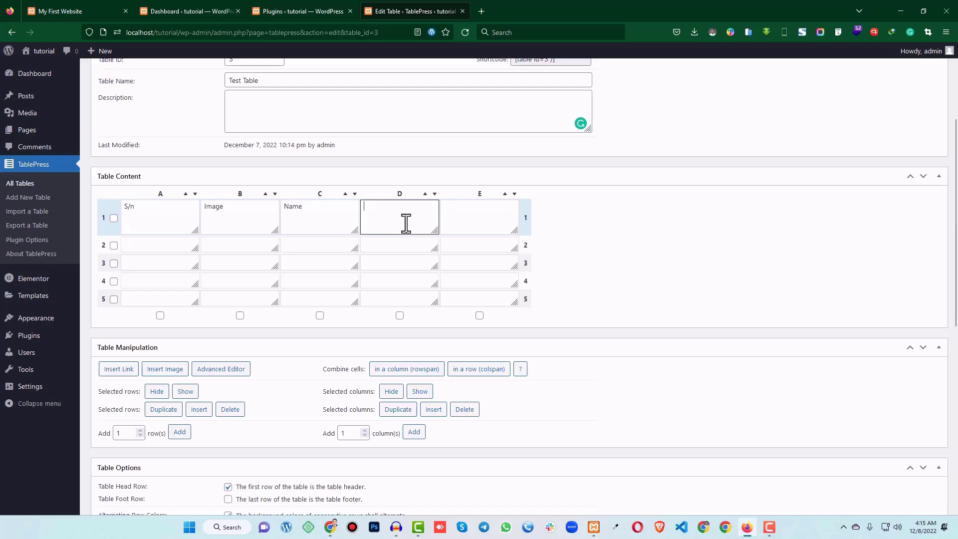
{"action": "type", "text": "Position"}
{"action": "left_click", "coordinate": [482, 215]}
{"action": "type", "text": "Joining "}
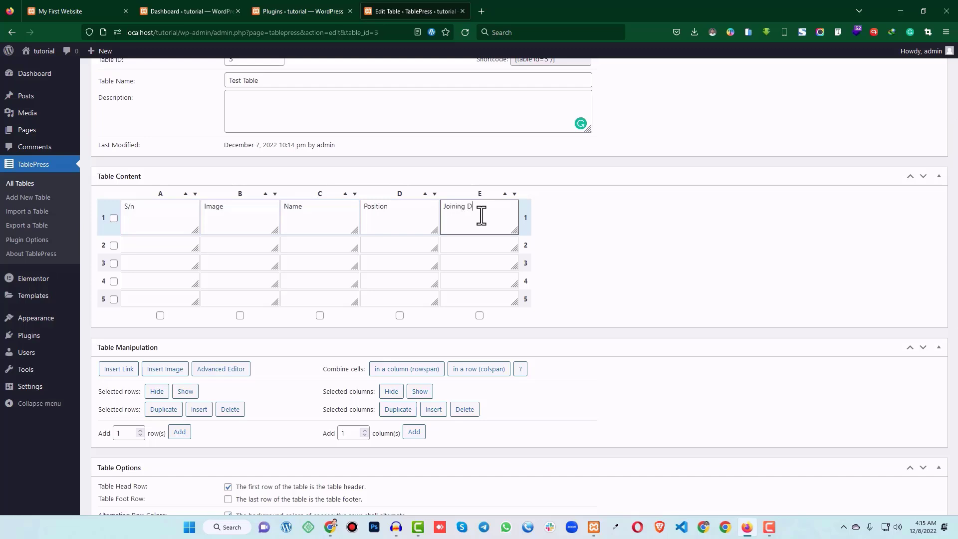
{"action": "type", "text": "Date"}
{"action": "left_click", "coordinate": [662, 216]}
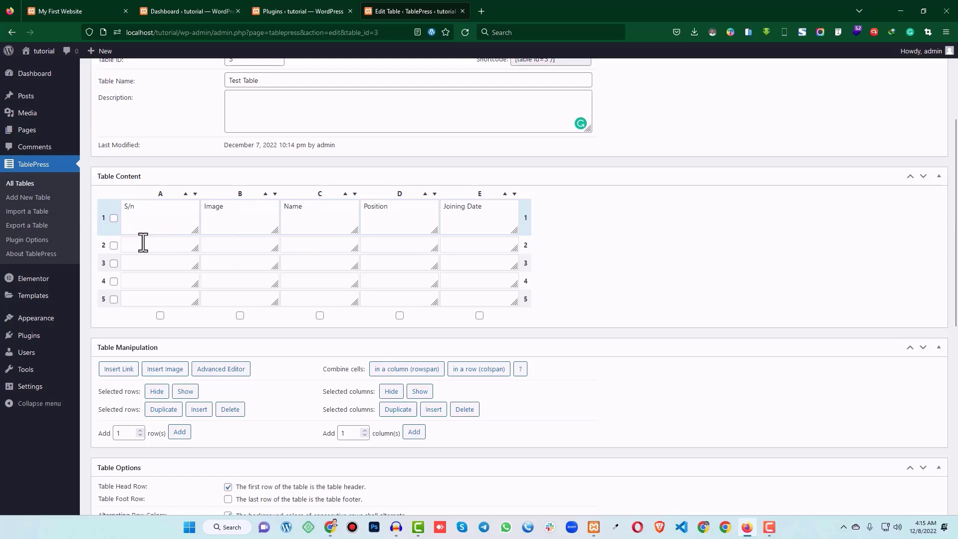
Step: Enter the serial number 01 in cell A2, leaving the header row unselected
{"action": "left_click", "coordinate": [113, 218]}
{"action": "left_click", "coordinate": [113, 217]}
{"action": "left_click", "coordinate": [151, 243]}
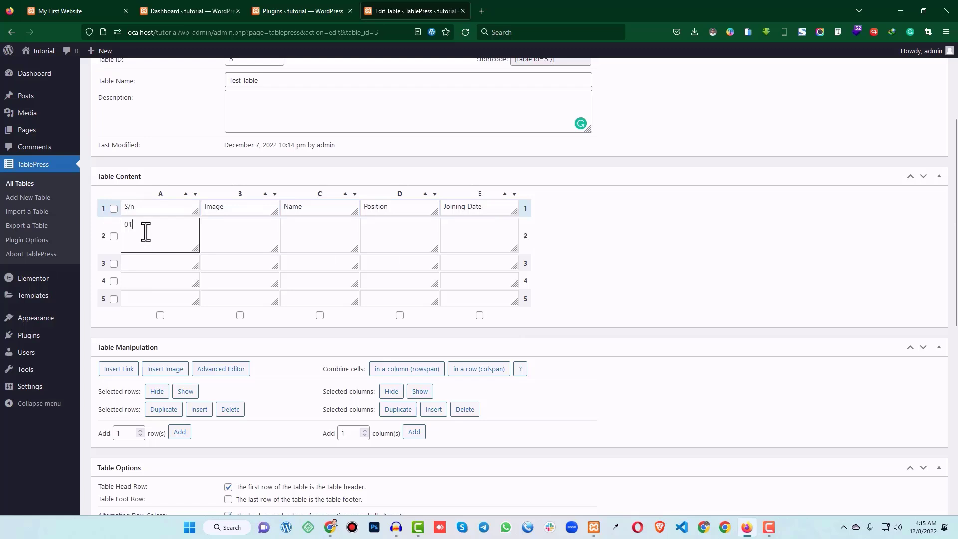
Step: Insert the man9-1.jpg image from the media library into cell B2 and enlarge the cell to show its full image code
{"action": "left_click", "coordinate": [256, 238]}
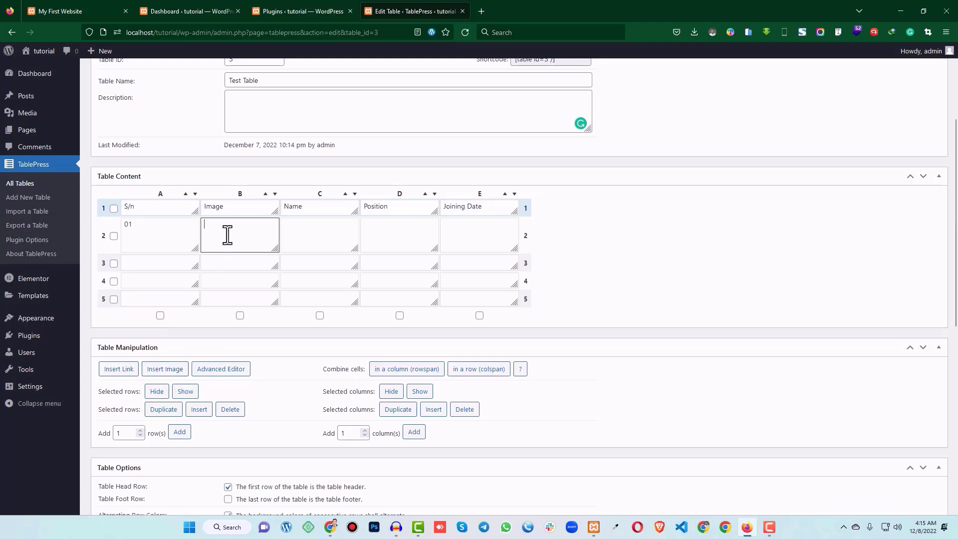
{"action": "left_click", "coordinate": [161, 370]}
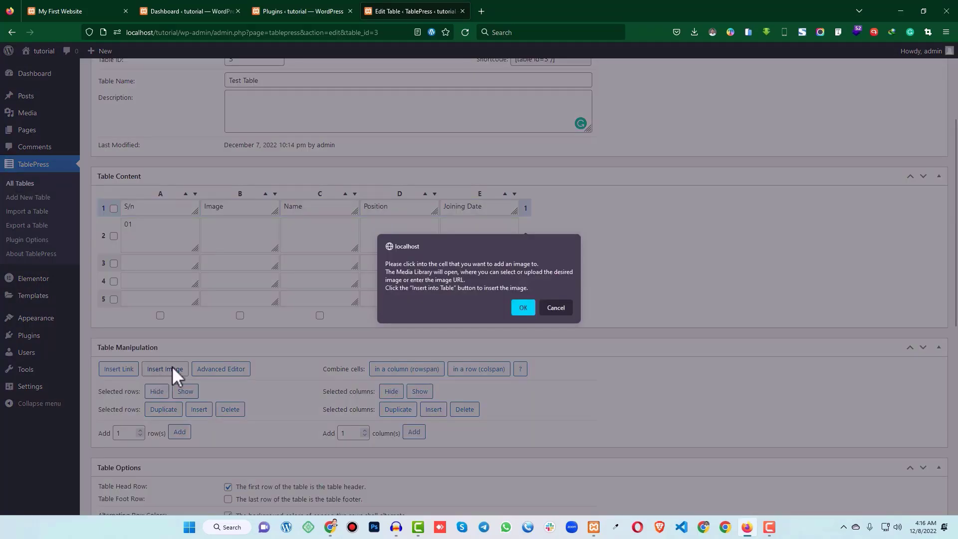
{"action": "left_click", "coordinate": [522, 307]}
{"action": "left_click", "coordinate": [220, 235]}
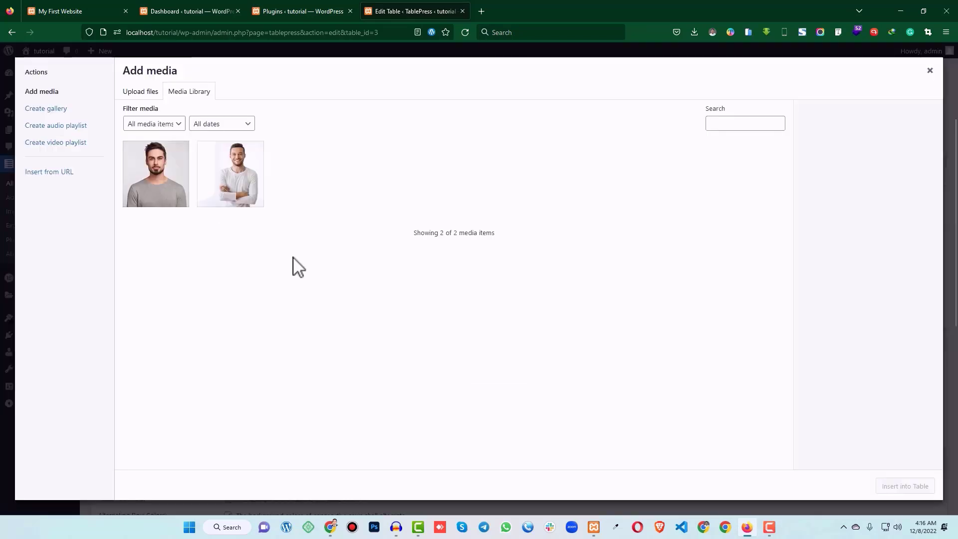
{"action": "left_click", "coordinate": [231, 184]}
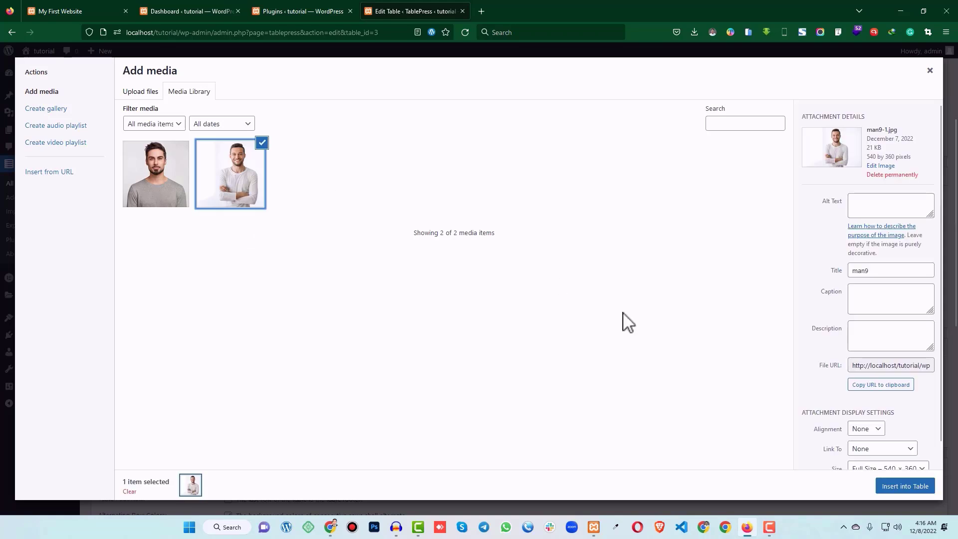
{"action": "left_click", "coordinate": [905, 486]}
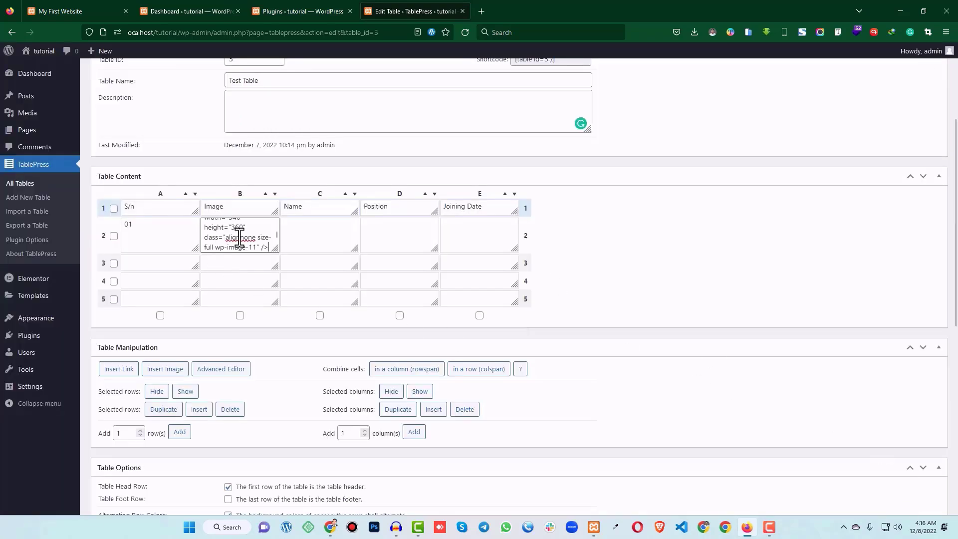
{"action": "left_click_drag", "start_coordinate": [275, 246], "coordinate": [420, 307]}
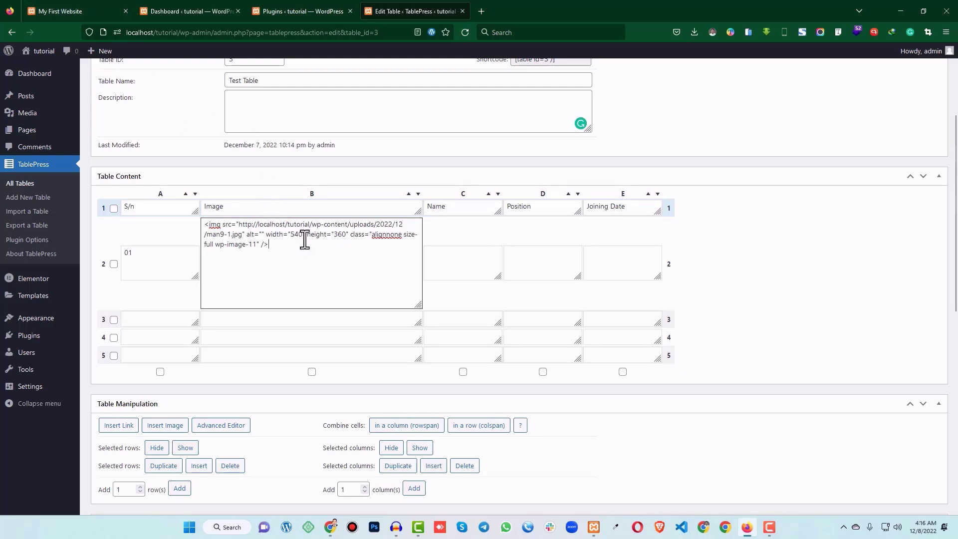
Step: Checking the sample Team Member table, set the image code in cell B2 to width 100 and height 100, and shrink the cell
{"action": "left_click", "coordinate": [107, 9]}
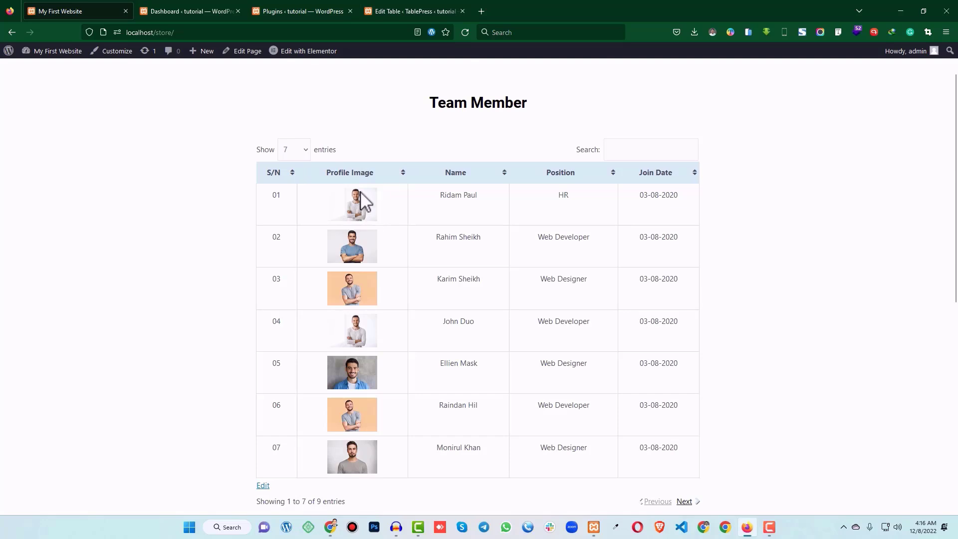
{"action": "left_click", "coordinate": [398, 10]}
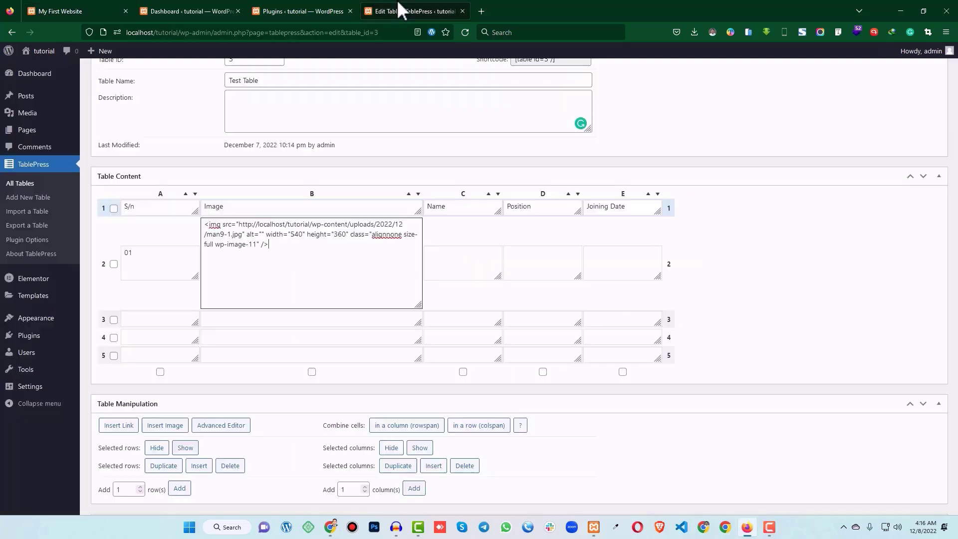
{"action": "double_click", "coordinate": [294, 235]}
{"action": "type", "text": "100"}
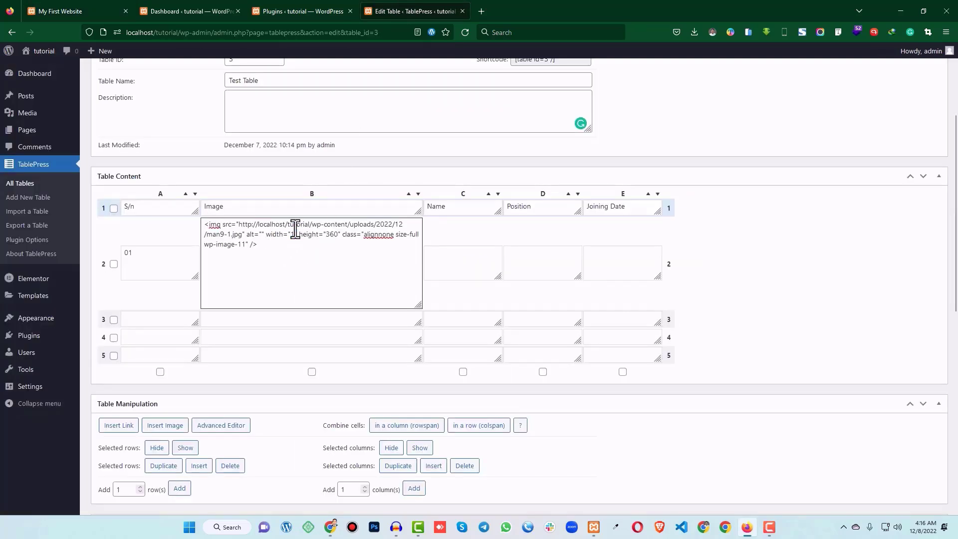
{"action": "double_click", "coordinate": [337, 235]}
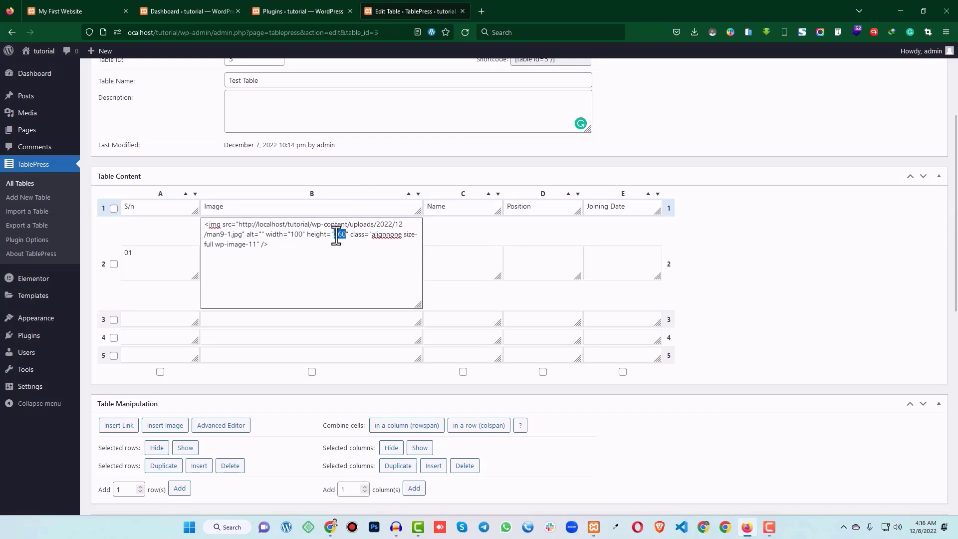
{"action": "type", "text": "100"}
{"action": "left_click", "coordinate": [377, 258]}
{"action": "left_click_drag", "start_coordinate": [422, 304], "coordinate": [365, 249]}
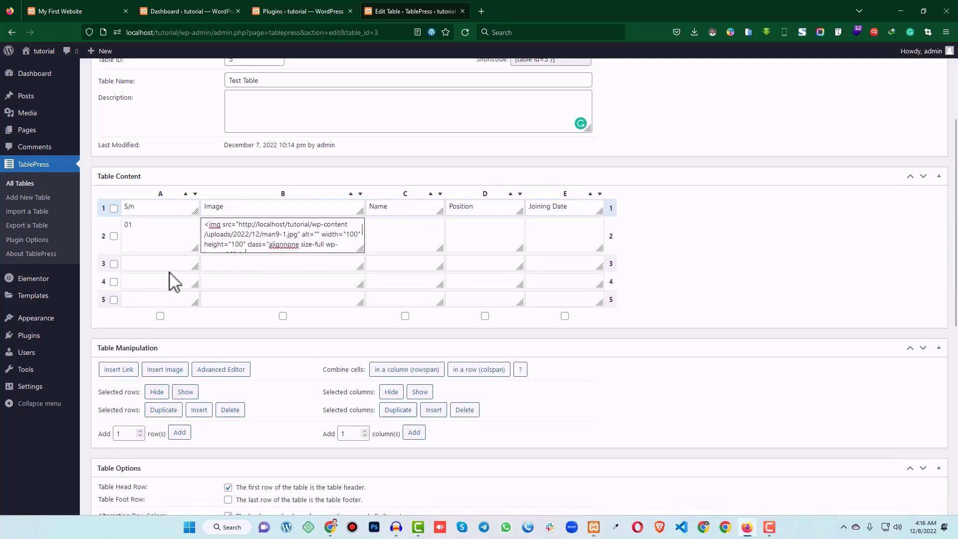
Step: Enter the serial number 02 in cell A3 and insert the man4-1.jpg image from the media library into cell B3
{"action": "left_click", "coordinate": [147, 232]}
{"action": "left_click", "coordinate": [141, 267]}
{"action": "type", "text": "02"}
{"action": "left_click", "coordinate": [254, 279]}
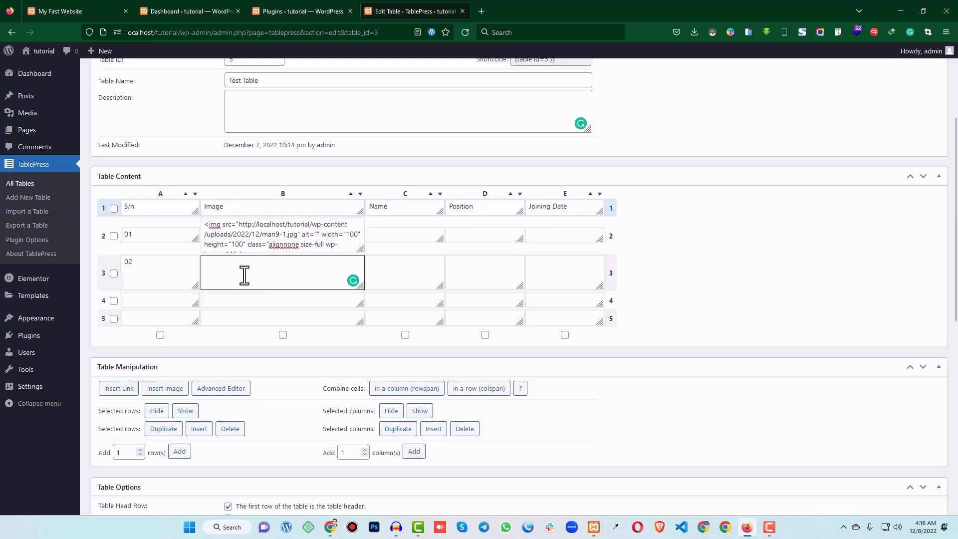
{"action": "left_click", "coordinate": [161, 389]}
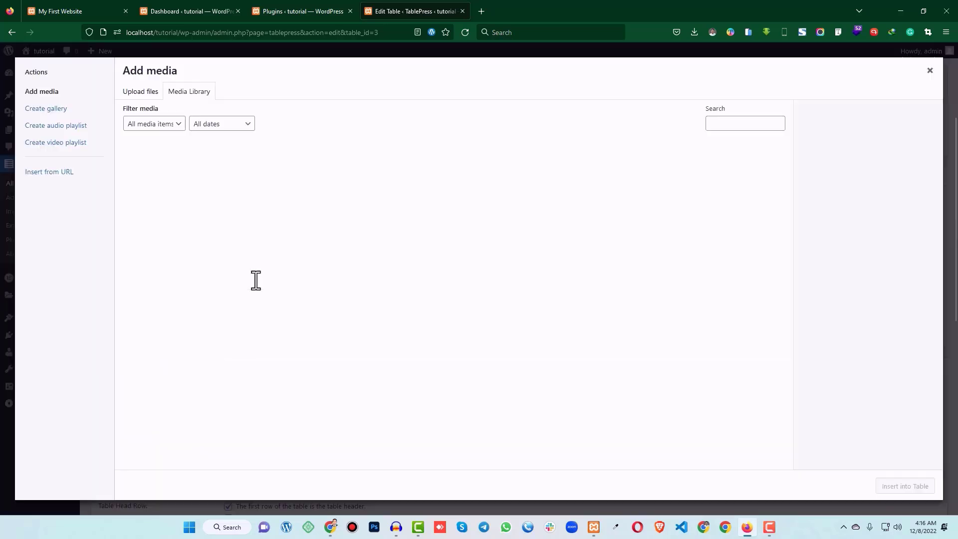
{"action": "left_click", "coordinate": [157, 184]}
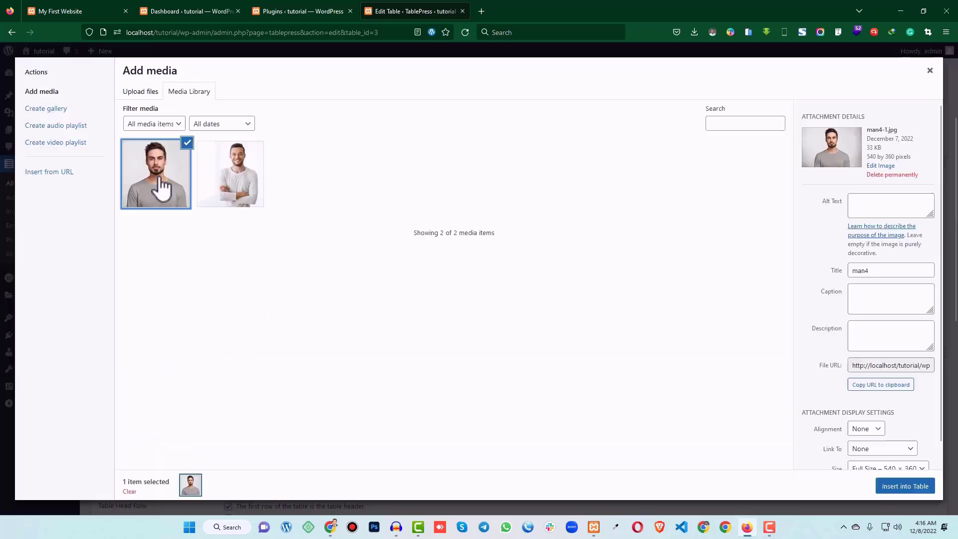
{"action": "left_click", "coordinate": [931, 484]}
Step: Copy the first member's full name from the sample Team Member table into cell C2
{"action": "left_click", "coordinate": [391, 236]}
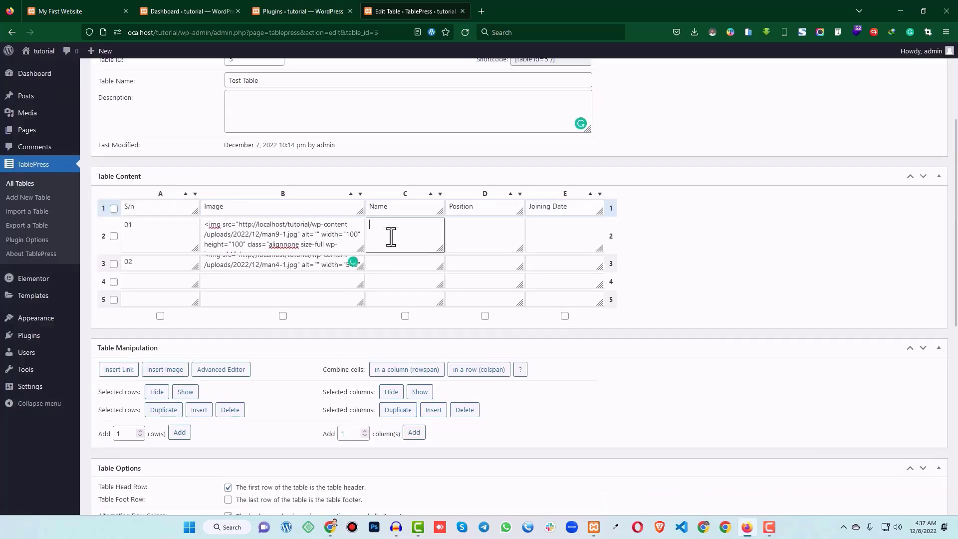
{"action": "left_click", "coordinate": [92, 11]}
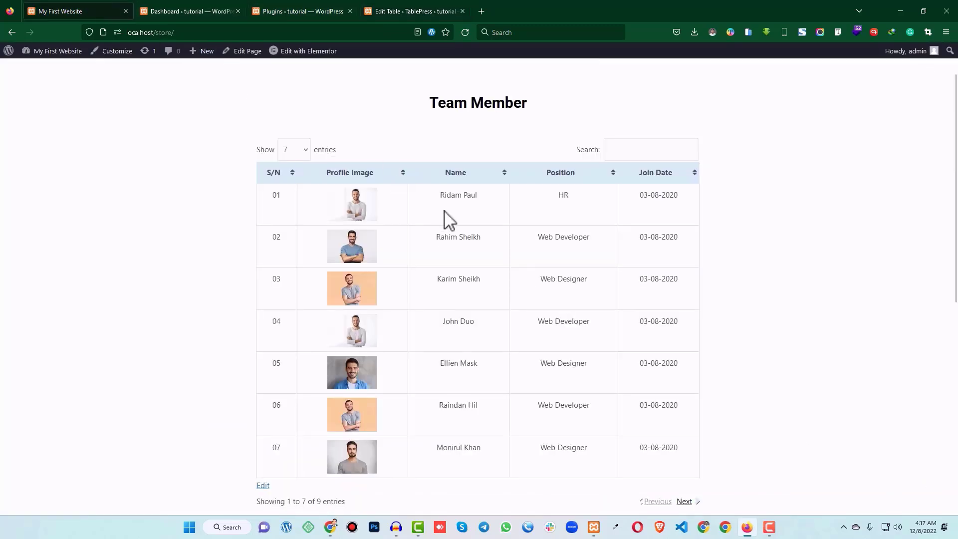
{"action": "left_click_drag", "start_coordinate": [484, 199], "coordinate": [443, 199]}
{"action": "right_click", "coordinate": [444, 198]}
{"action": "left_click", "coordinate": [461, 212]}
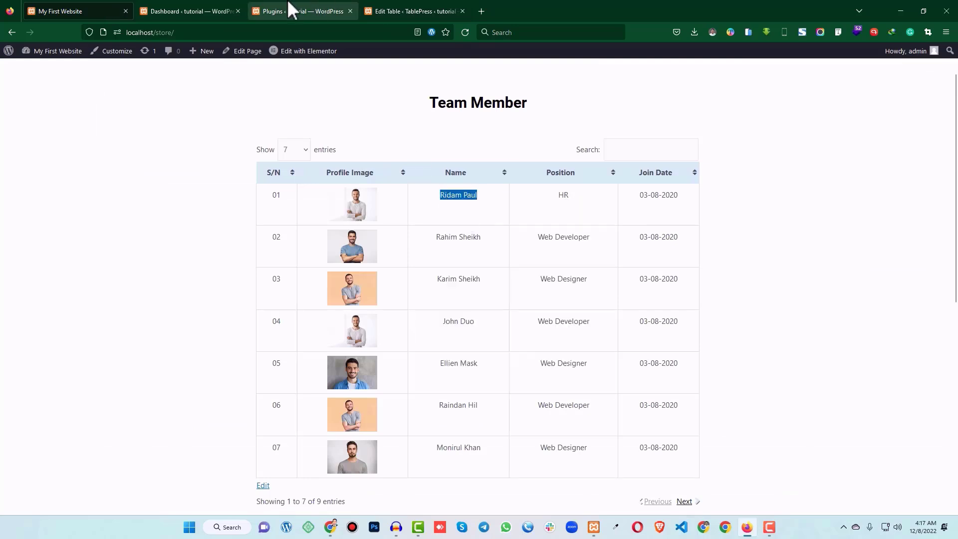
{"action": "left_click", "coordinate": [409, 11]}
{"action": "right_click", "coordinate": [395, 222]}
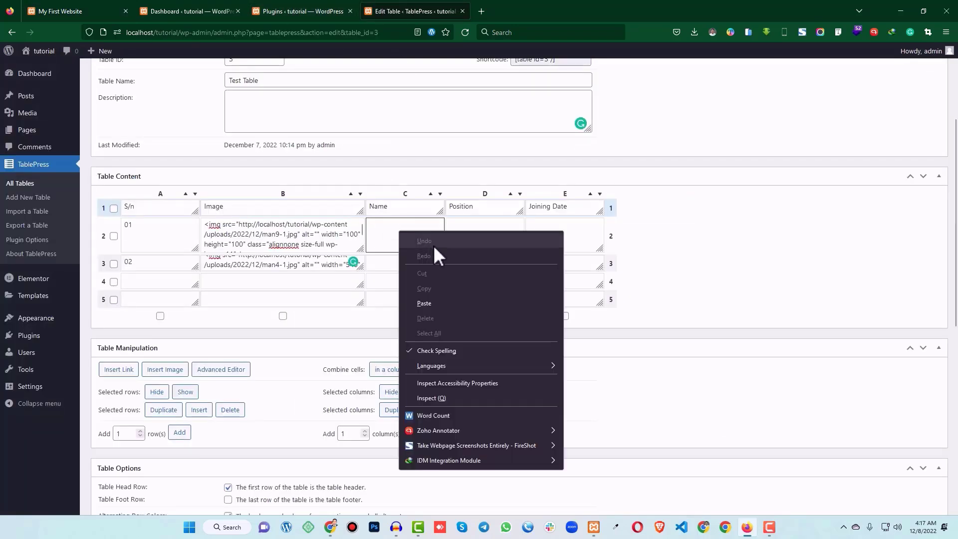
{"action": "left_click", "coordinate": [437, 304]}
Step: Enter HR in cell D2 and copy the joining date 03-08-2020 from the sample table into cells E2 and E3
{"action": "left_click", "coordinate": [474, 229]}
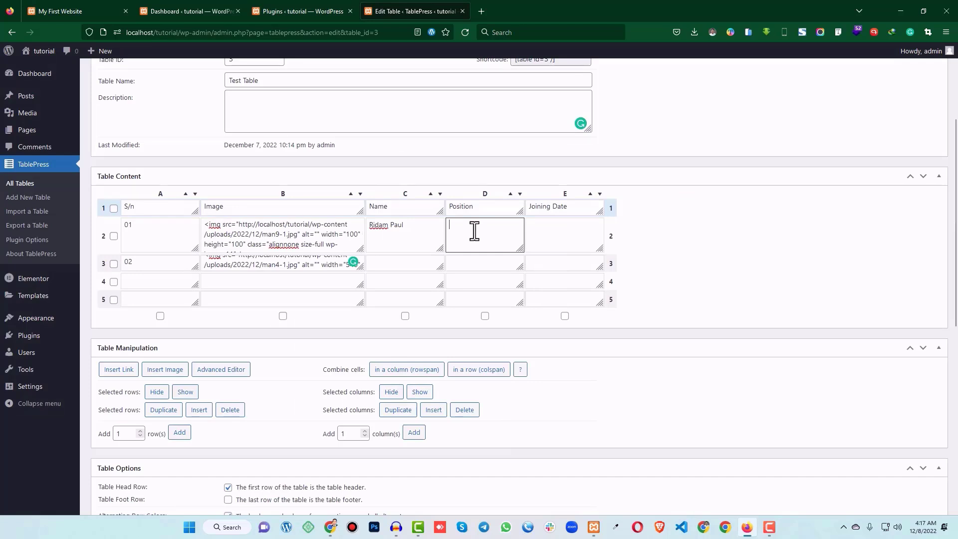
{"action": "left_click", "coordinate": [573, 236]}
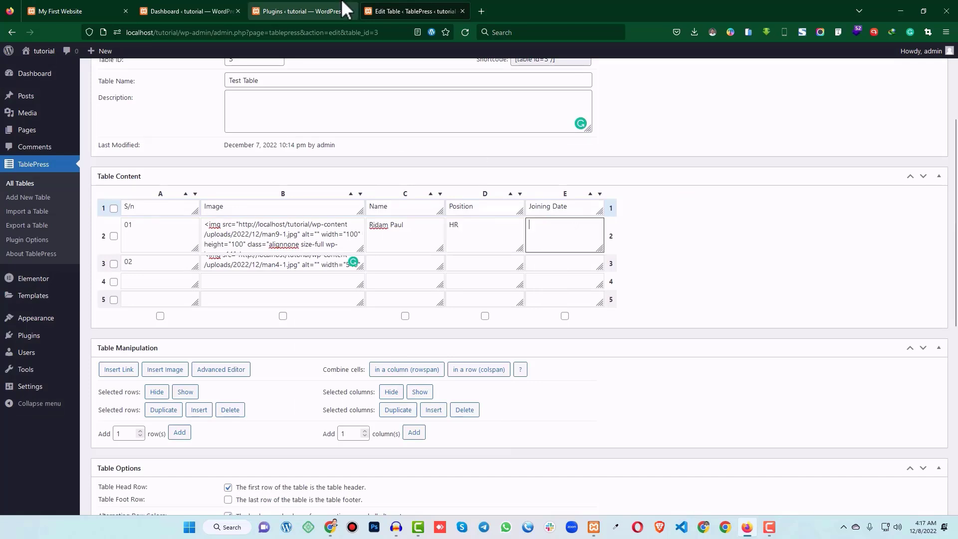
{"action": "left_click", "coordinate": [85, 11]}
{"action": "left_click_drag", "start_coordinate": [679, 195], "coordinate": [649, 196]}
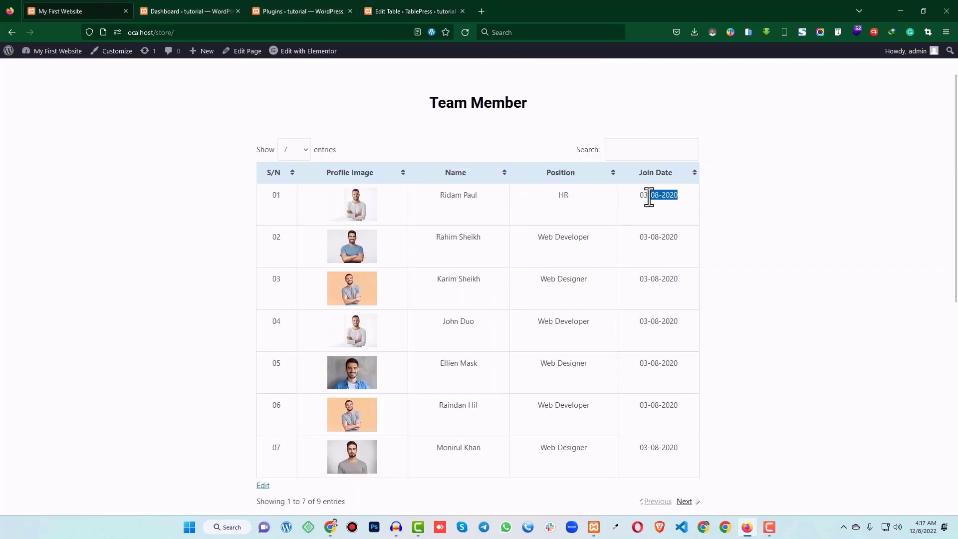
{"action": "right_click", "coordinate": [643, 197]}
{"action": "left_click", "coordinate": [662, 210]}
{"action": "left_click", "coordinate": [411, 10]}
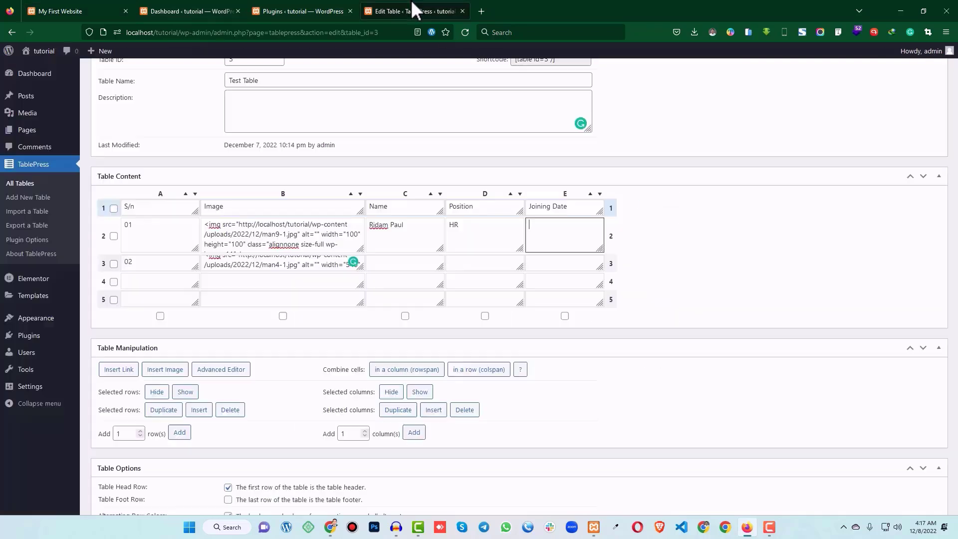
{"action": "key", "text": "ctrl+v"}
{"action": "left_click", "coordinate": [563, 264]}
{"action": "key", "text": "ctrl+v"}
Step: Enter the second member's first name in cell C3 and copy the position Web Developer from the sample table into cell D3
{"action": "left_click", "coordinate": [394, 267]}
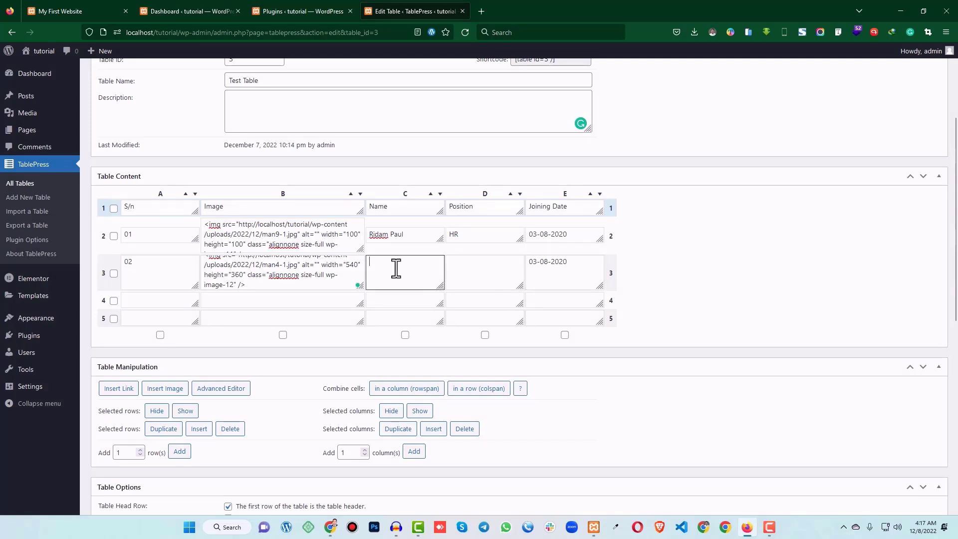
{"action": "left_click", "coordinate": [483, 276]}
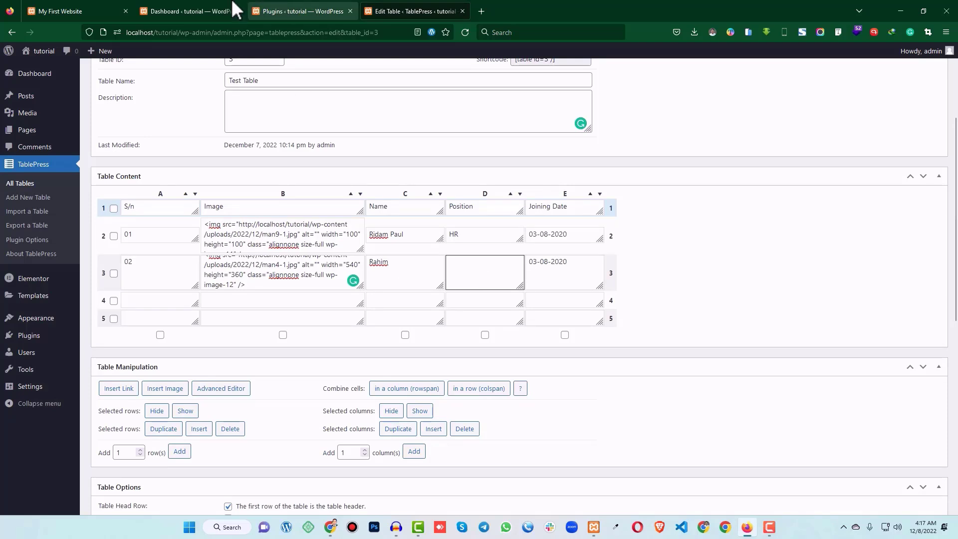
{"action": "left_click", "coordinate": [80, 10]}
{"action": "left_click_drag", "start_coordinate": [602, 242], "coordinate": [531, 239]}
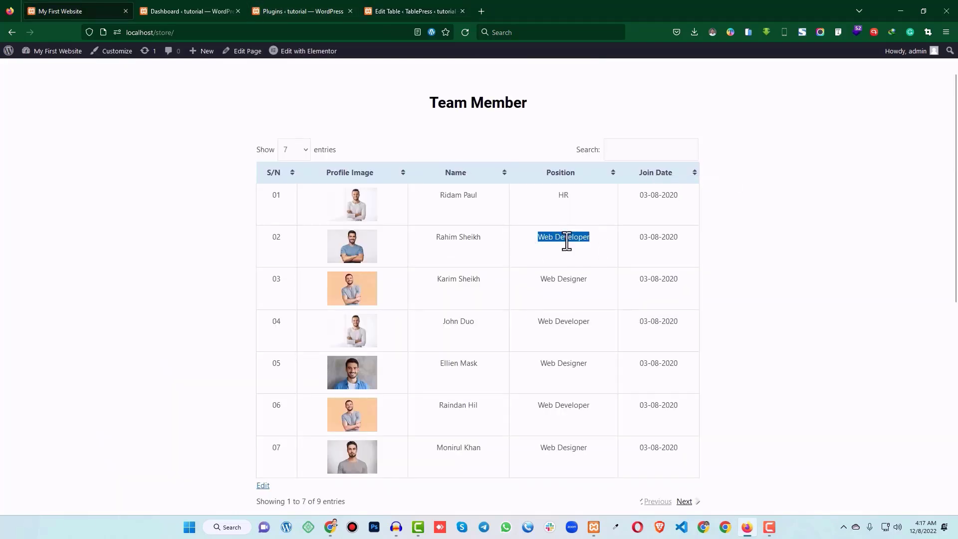
{"action": "left_click", "coordinate": [435, 11]}
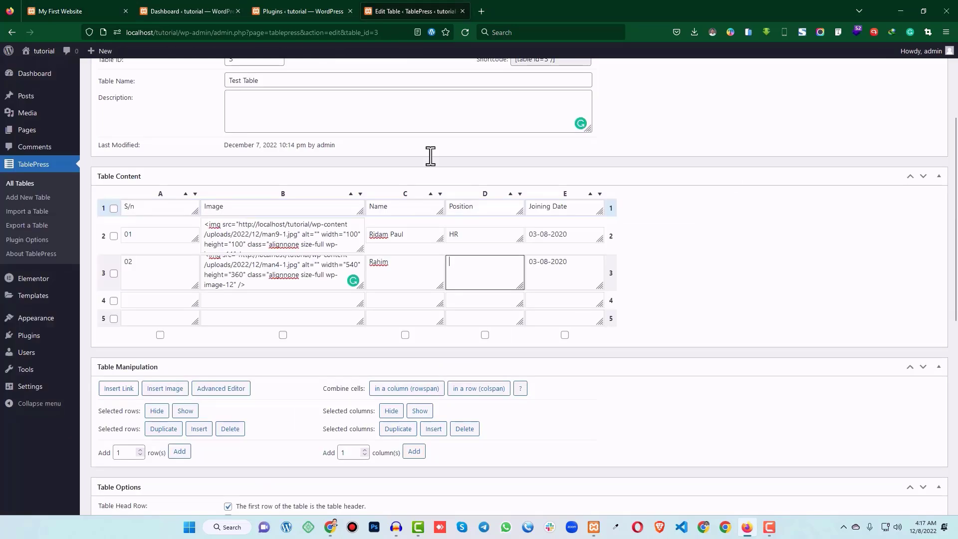
{"action": "key", "text": "ctrl+v"}
{"action": "left_click", "coordinate": [752, 270]}
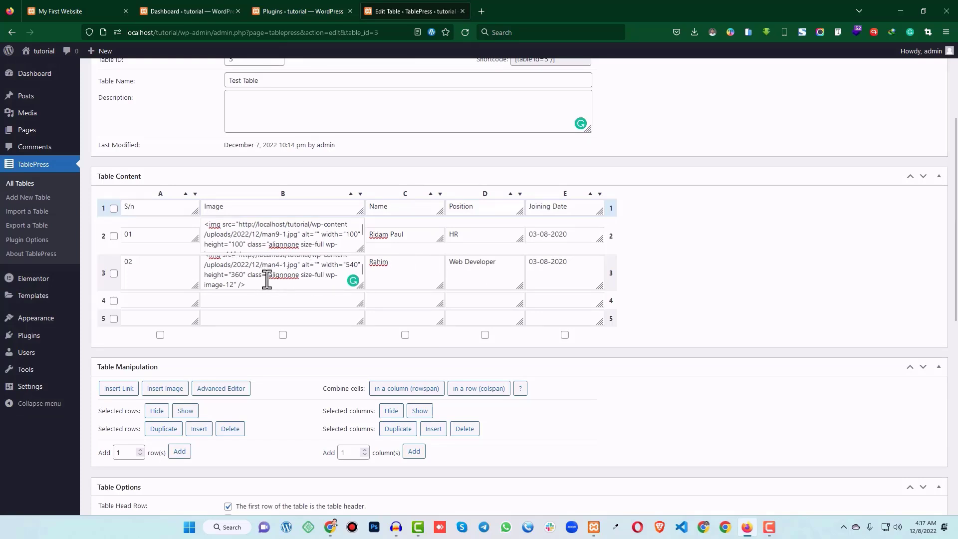
Step: Duplicate table row 3, the row holding serial number 02
{"action": "scroll", "coordinate": [267, 281], "scroll_direction": "up", "scroll_amount": 3}
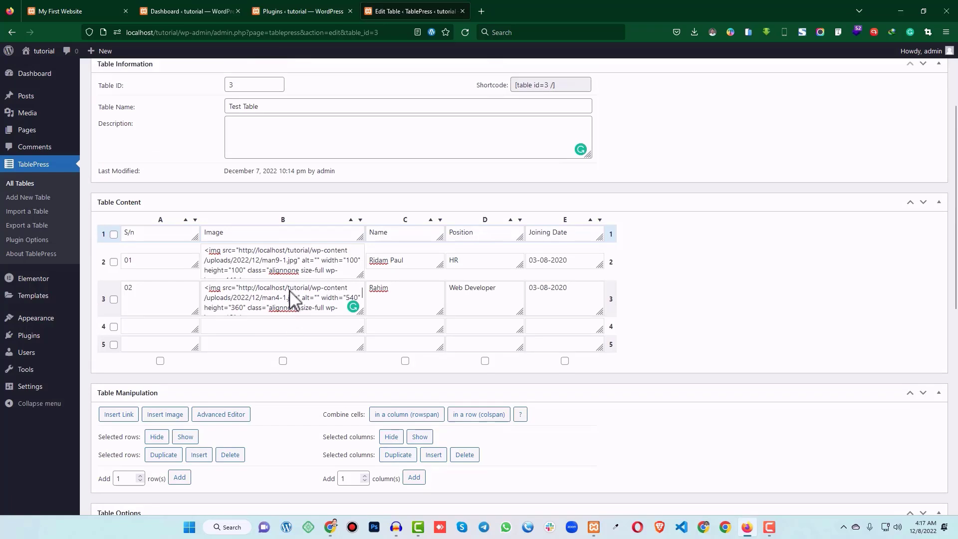
{"action": "scroll", "coordinate": [279, 322], "scroll_direction": "down", "scroll_amount": 1}
{"action": "scroll", "coordinate": [132, 336], "scroll_direction": "down", "scroll_amount": 2}
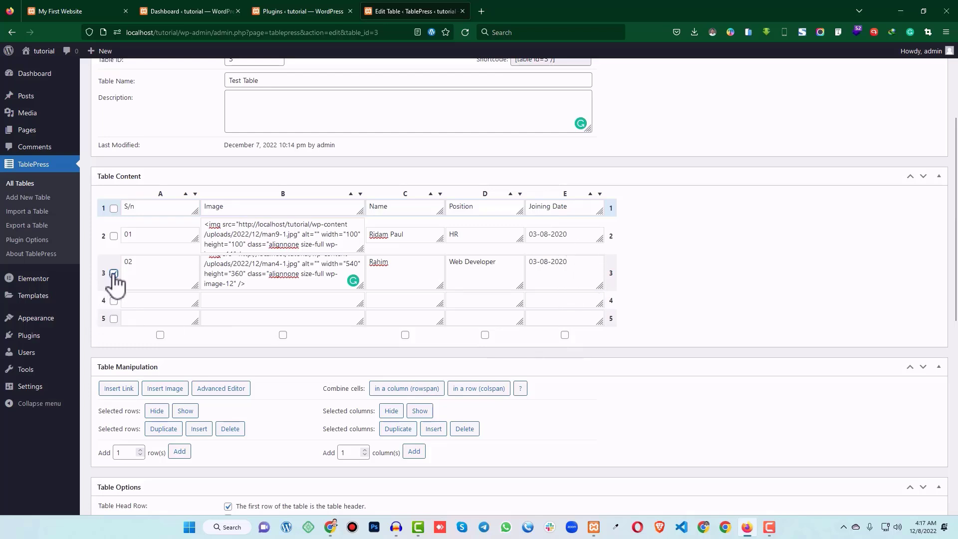
{"action": "scroll", "coordinate": [249, 367], "scroll_direction": "down", "scroll_amount": 2}
{"action": "scroll", "coordinate": [270, 372], "scroll_direction": "down", "scroll_amount": 1}
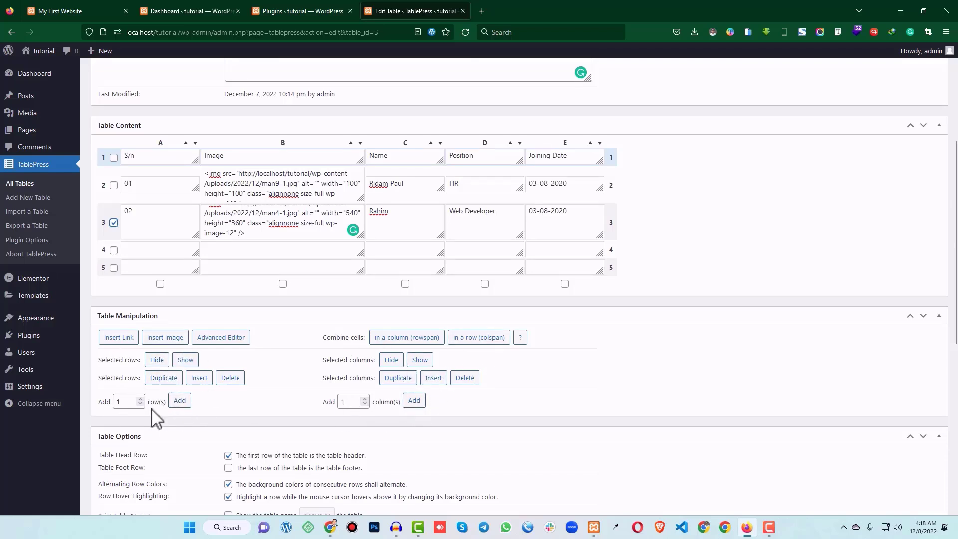
{"action": "left_click", "coordinate": [160, 379]}
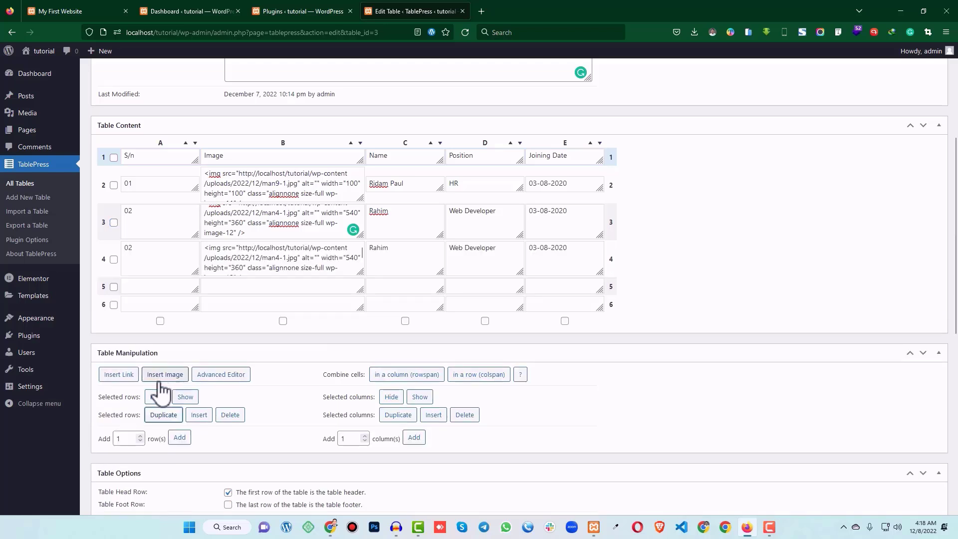
Step: In the duplicated row, set cell A4 to 03 and replace the name in cell C4 with the third member's first name
{"action": "left_click", "coordinate": [137, 252]}
{"action": "left_click_drag", "start_coordinate": [142, 230], "coordinate": [114, 230]}
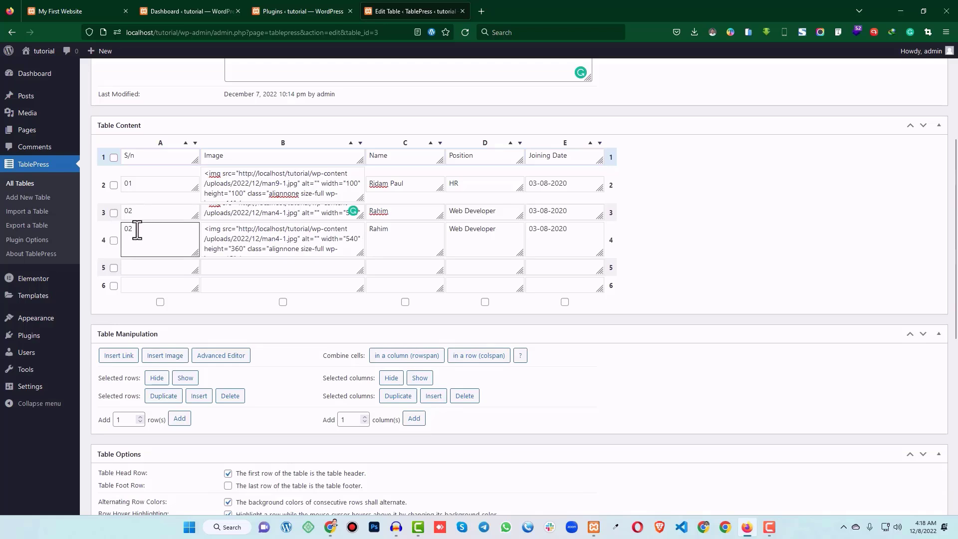
{"action": "left_click", "coordinate": [407, 233]}
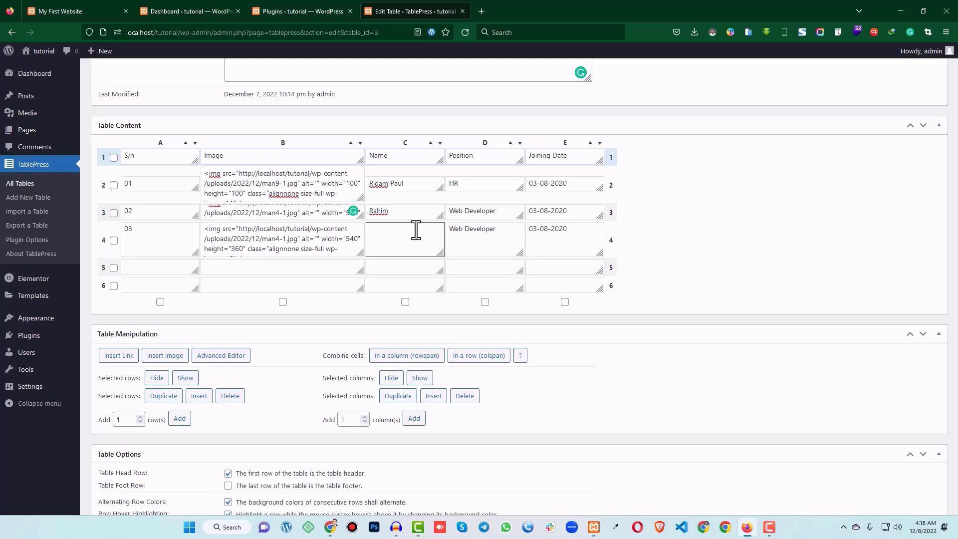
{"action": "key", "text": "super+k"}
{"action": "key", "text": "Escape"}
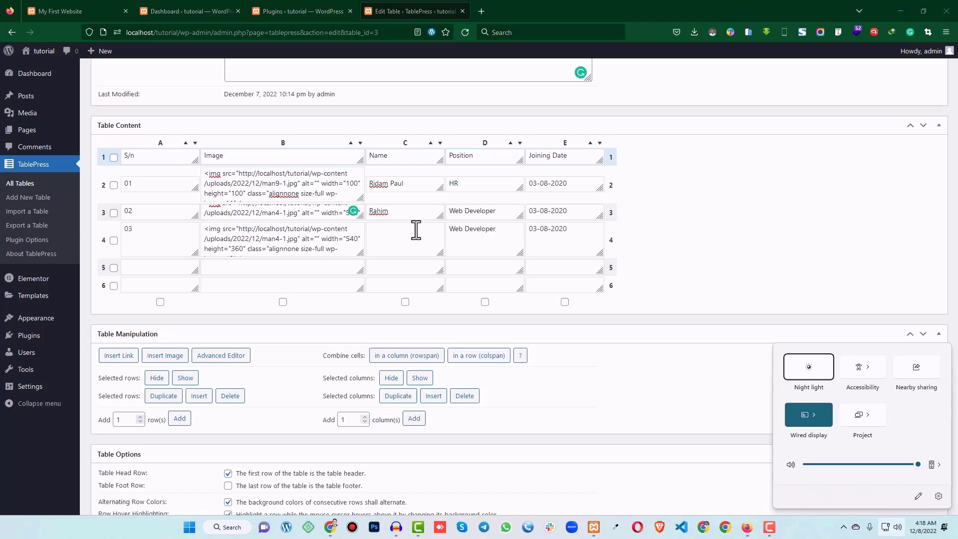
{"action": "key", "text": "Escape"}
{"action": "left_click", "coordinate": [397, 212]}
{"action": "left_click", "coordinate": [401, 248]}
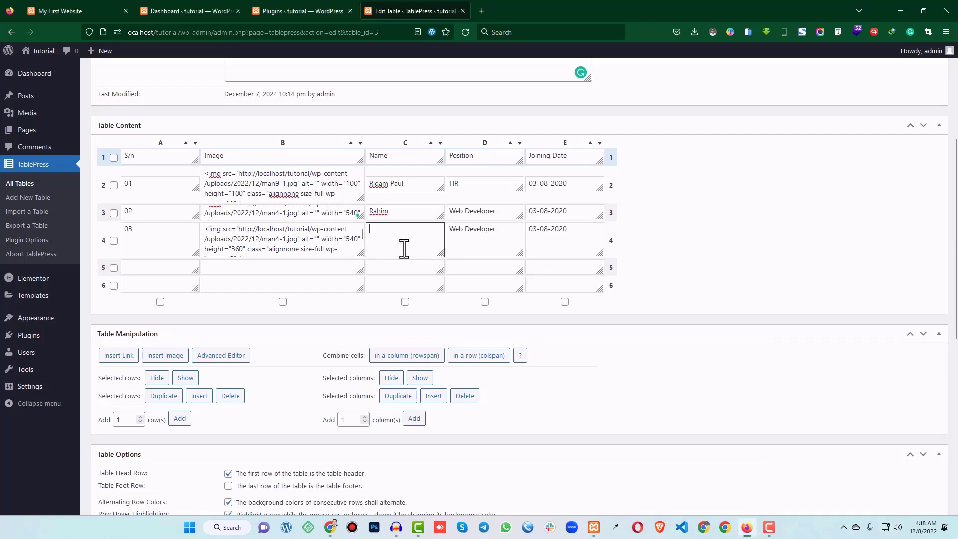
{"action": "left_click", "coordinate": [669, 244]}
Step: Change the position in cell D4 to Web Designer
{"action": "left_click_drag", "start_coordinate": [509, 234], "coordinate": [472, 235]}
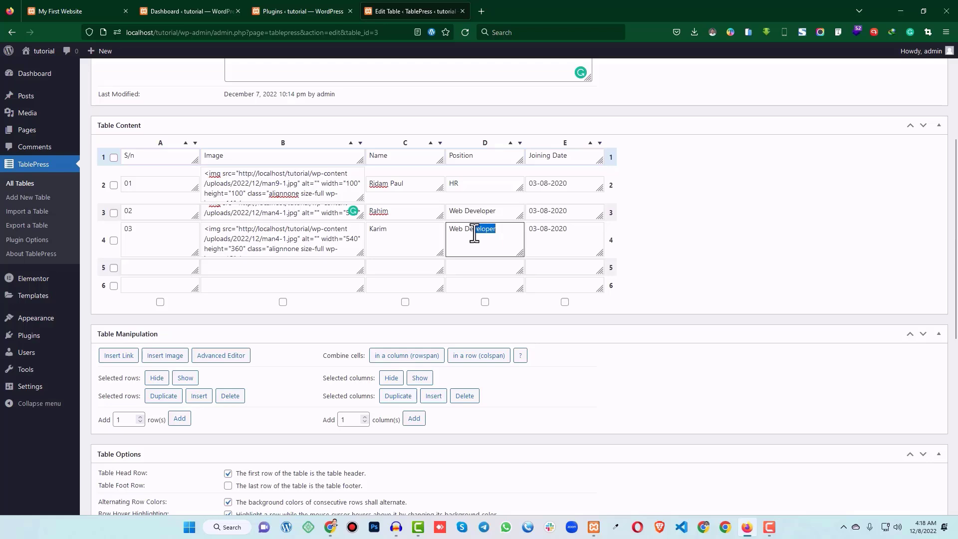
{"action": "type", "text": "esigner"}
{"action": "left_click", "coordinate": [746, 239]}
Step: Duplicate the row with serial number 01 and save the table changes
{"action": "left_click", "coordinate": [164, 396]}
{"action": "scroll", "coordinate": [227, 334], "scroll_direction": "down", "scroll_amount": 2}
{"action": "scroll", "coordinate": [220, 319], "scroll_direction": "up", "scroll_amount": 6}
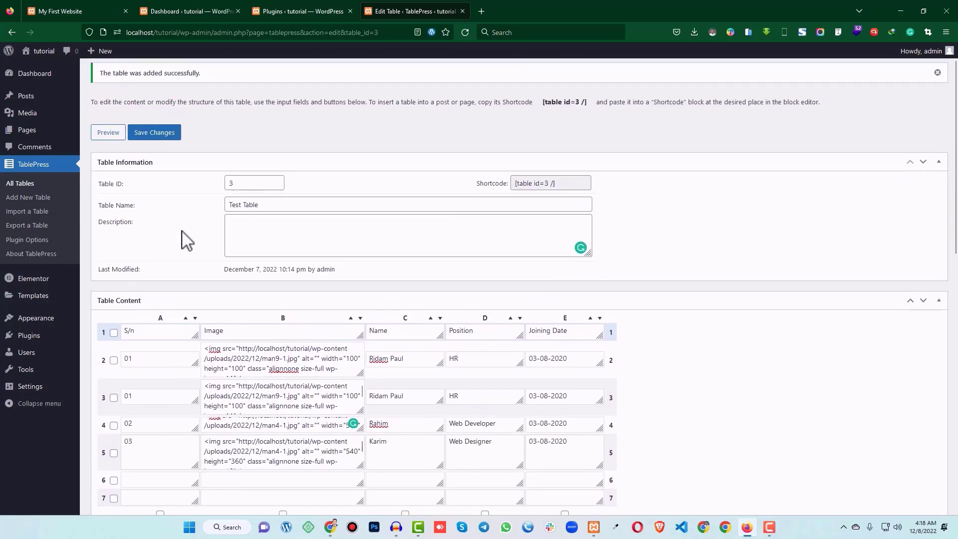
{"action": "left_click", "coordinate": [152, 162]}
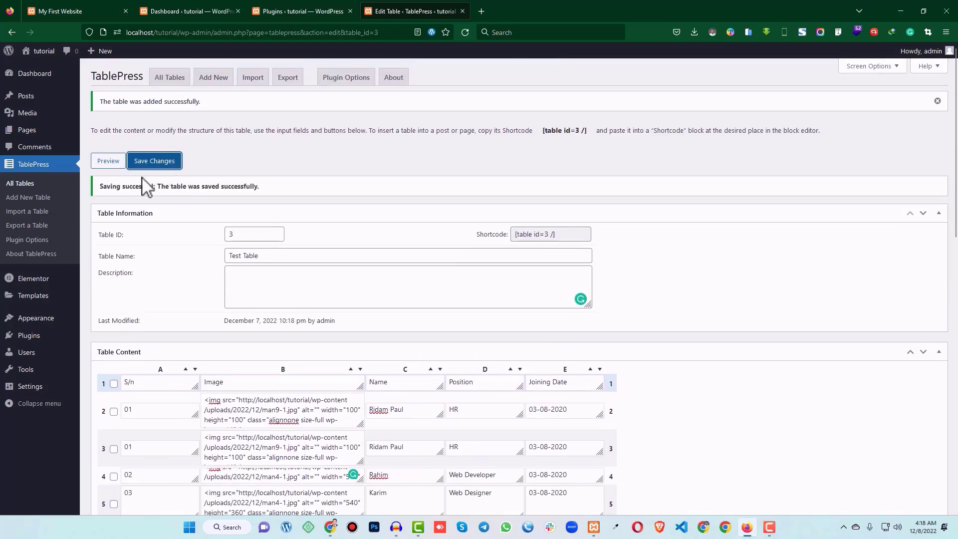
Step: Preview the saved table and look over the image sizes in its member rows
{"action": "left_click", "coordinate": [108, 161]}
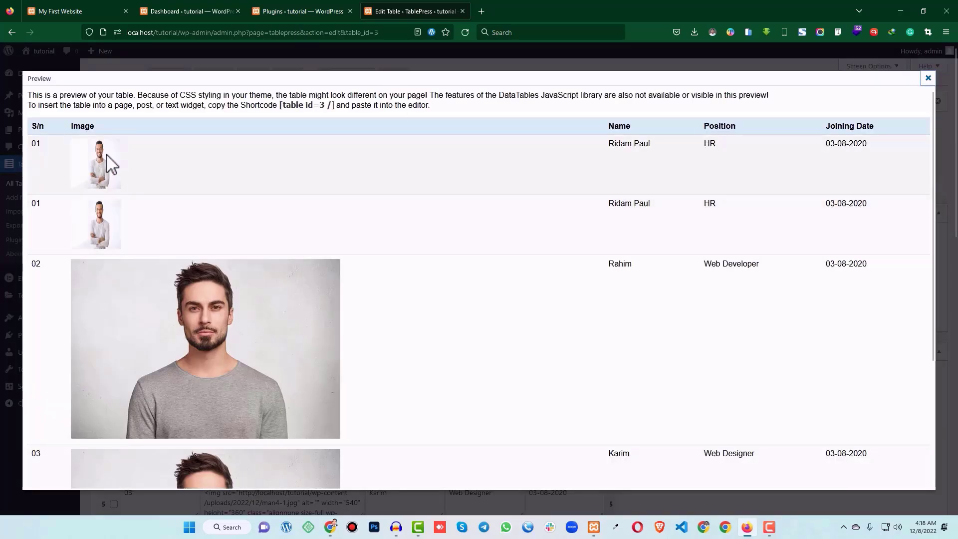
{"action": "scroll", "coordinate": [125, 205], "scroll_direction": "down", "scroll_amount": 2}
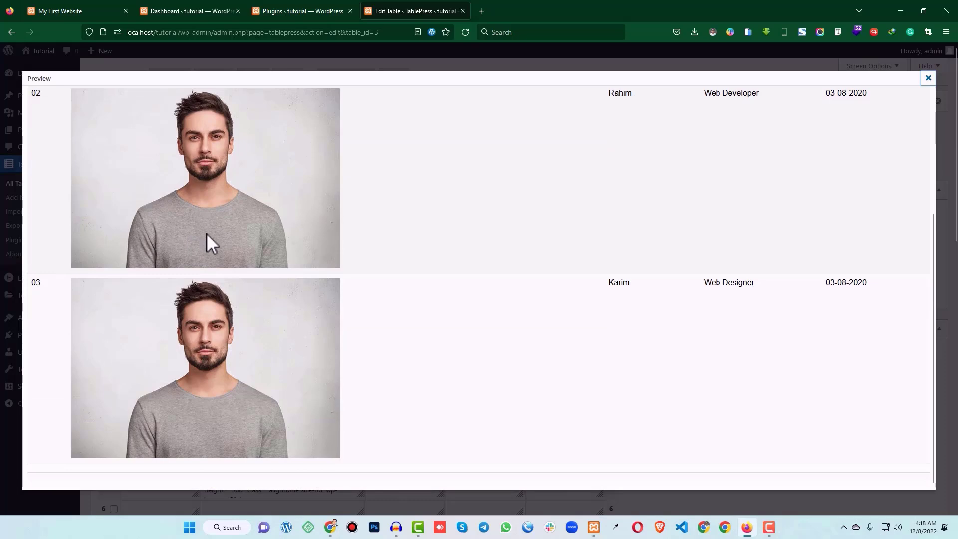
{"action": "scroll", "coordinate": [217, 255], "scroll_direction": "up", "scroll_amount": 1}
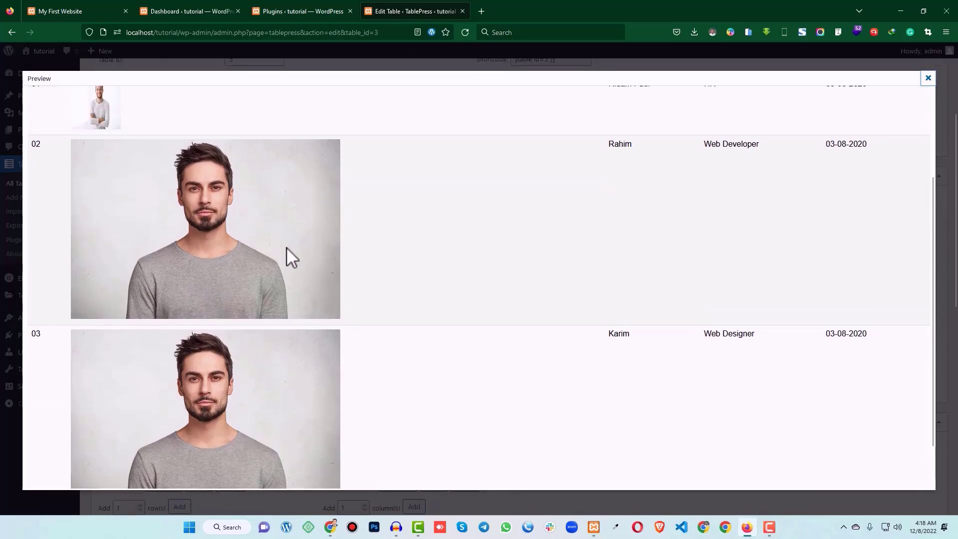
Step: Close the preview and set the image width and height to 100 in the image cell of the row numbered 02
{"action": "scroll", "coordinate": [238, 257], "scroll_direction": "up", "scroll_amount": 2}
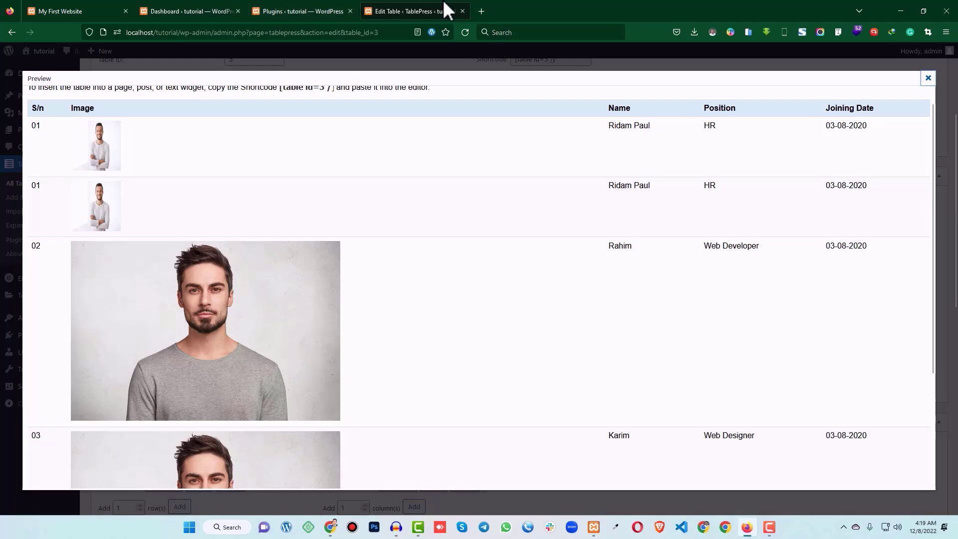
{"action": "left_click", "coordinate": [318, 7]}
{"action": "key", "text": "ctrl+Tab"}
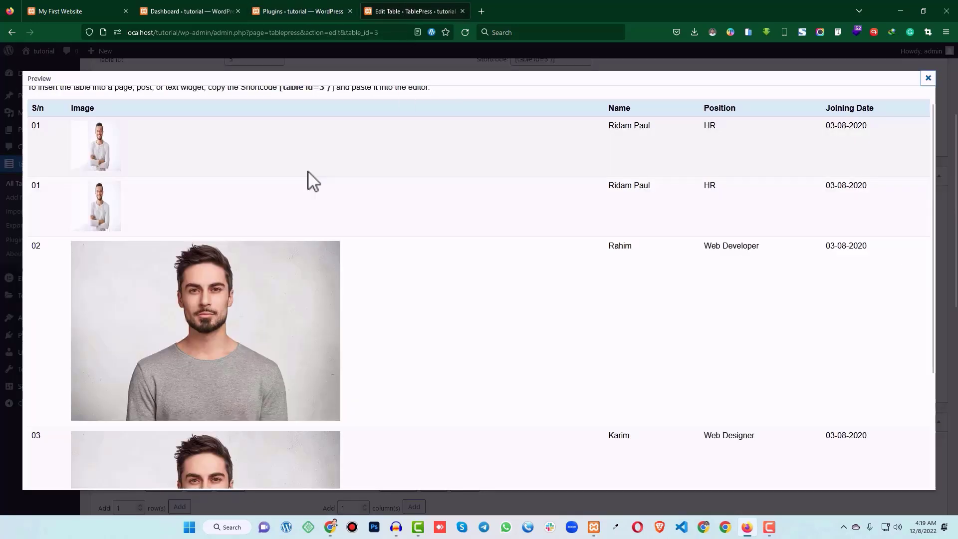
{"action": "left_click", "coordinate": [924, 80]}
{"action": "scroll", "coordinate": [325, 214], "scroll_direction": "down", "scroll_amount": 1}
{"action": "left_click_drag", "start_coordinate": [361, 252], "coordinate": [397, 378]}
{"action": "left_click", "coordinate": [330, 259]}
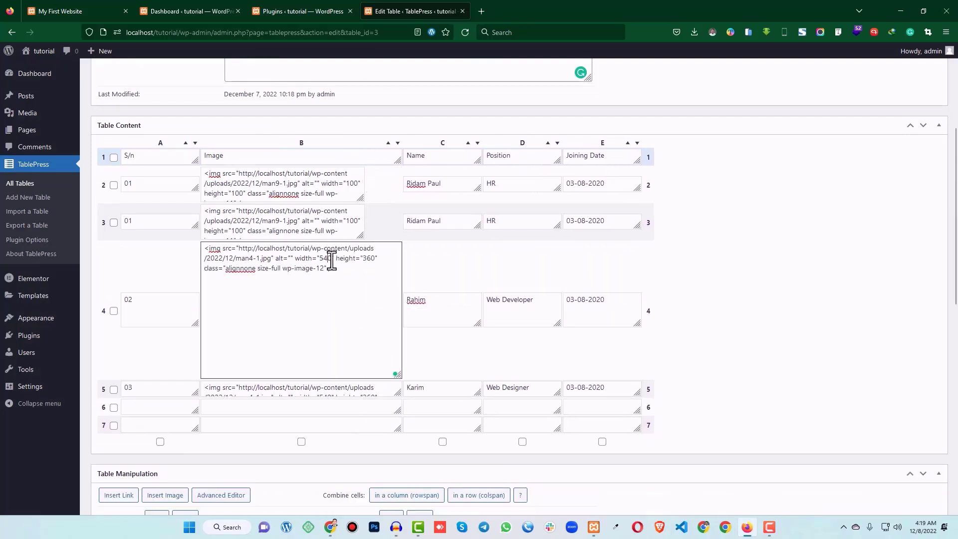
{"action": "left_click_drag", "start_coordinate": [335, 260], "coordinate": [341, 265]}
{"action": "left_click", "coordinate": [333, 260]}
Step: Set the image height and width to 100 in the image cell of the row numbered 03
{"action": "scroll", "coordinate": [366, 259], "scroll_direction": "down", "scroll_amount": 3}
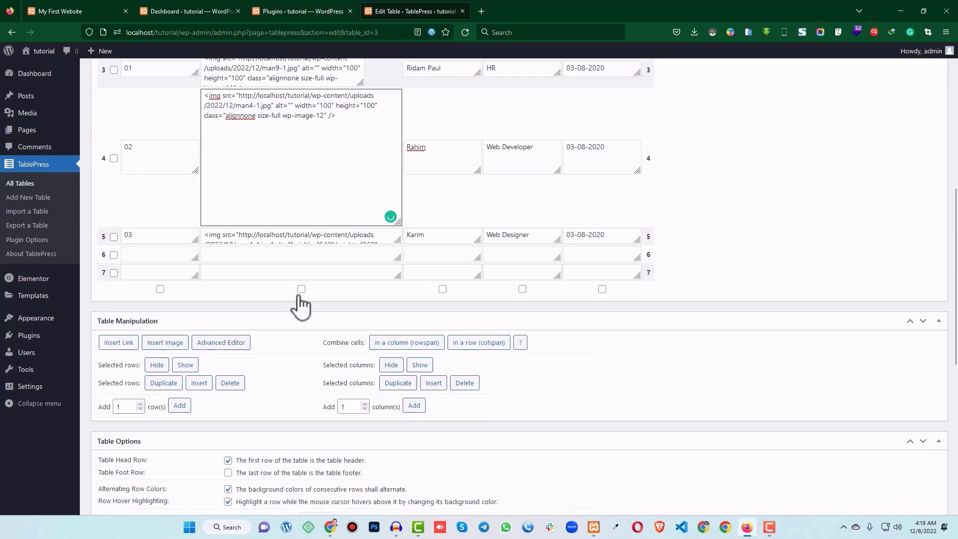
{"action": "left_click", "coordinate": [368, 241]}
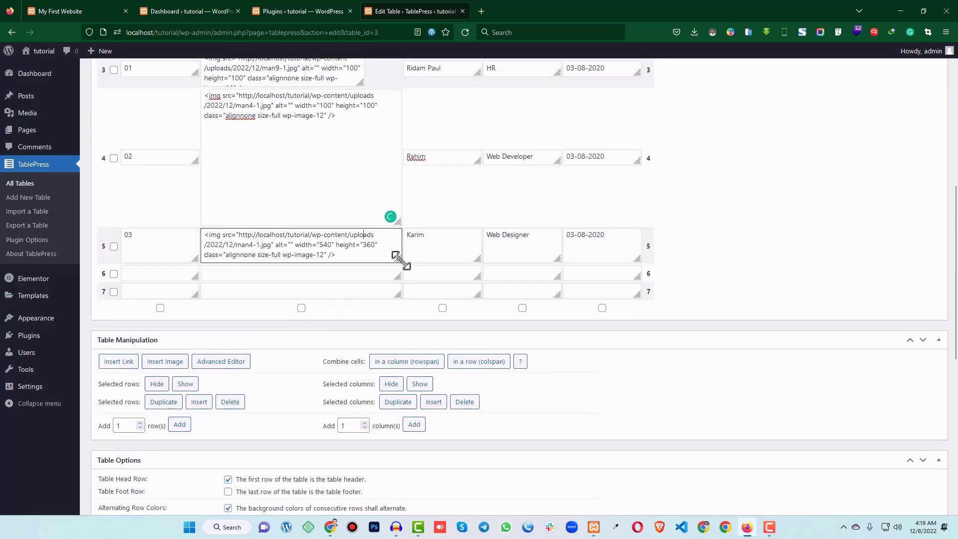
{"action": "left_click_drag", "start_coordinate": [397, 257], "coordinate": [424, 313]}
{"action": "key", "text": "BackSpace"}
{"action": "type", "text": "100"}
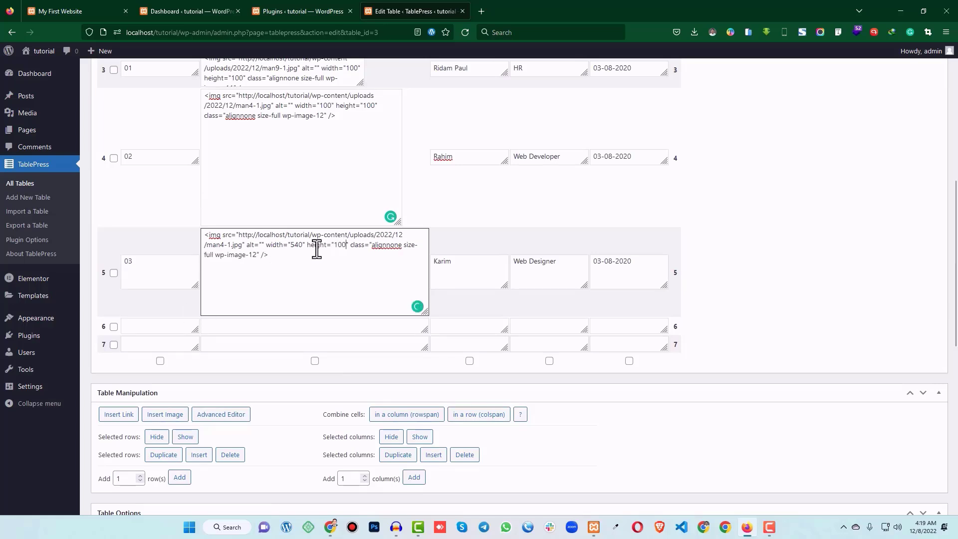
{"action": "type", "text": "100"}
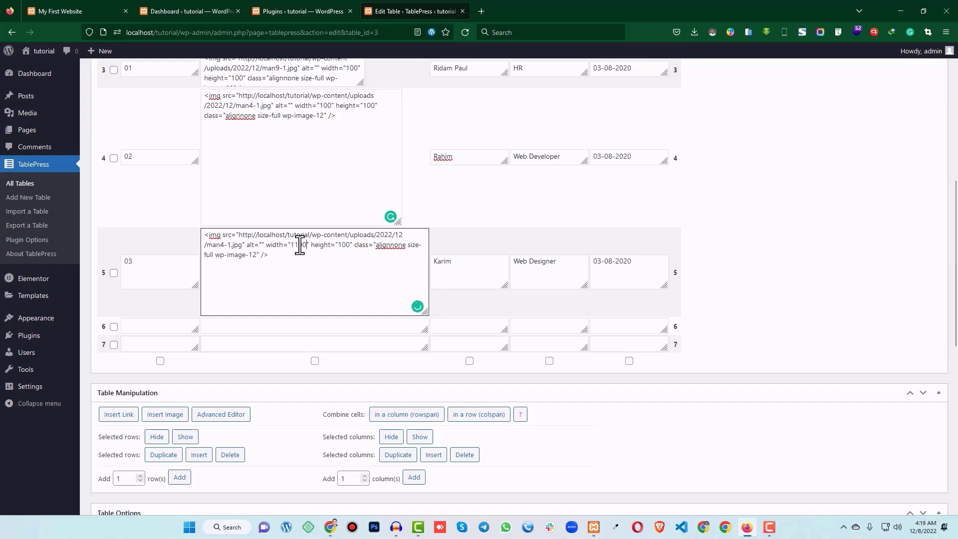
{"action": "key", "text": "BackSpace"}
Step: Save the table changes and preview the resized member images
{"action": "left_click", "coordinate": [813, 220]}
{"action": "scroll", "coordinate": [582, 220], "scroll_direction": "up", "scroll_amount": 6}
{"action": "left_click", "coordinate": [164, 162]}
{"action": "left_click", "coordinate": [109, 162]}
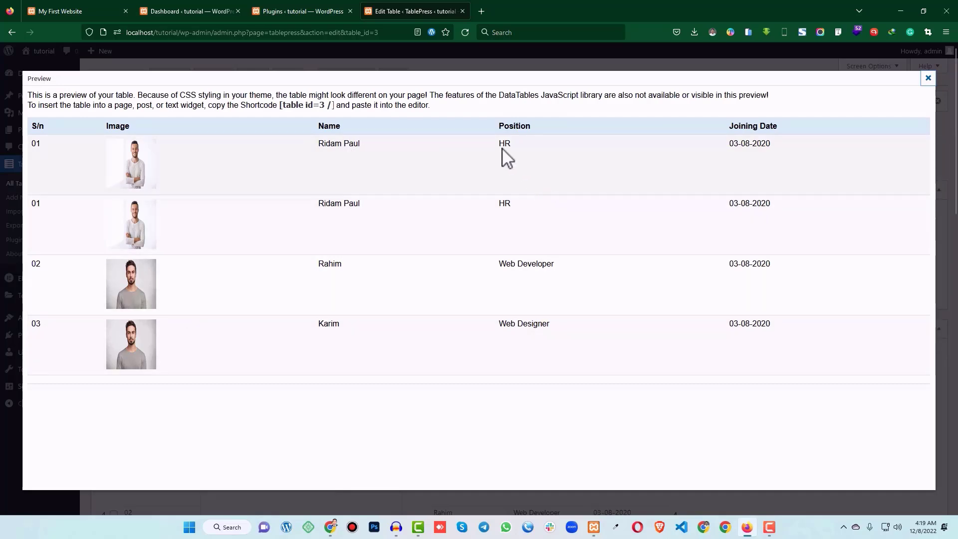
{"action": "left_click", "coordinate": [928, 78]}
Step: Shrink the image cell boxes of rows 02 and 03 to fit their code, and select the table's shortcode
{"action": "scroll", "coordinate": [329, 269], "scroll_direction": "down", "scroll_amount": 4}
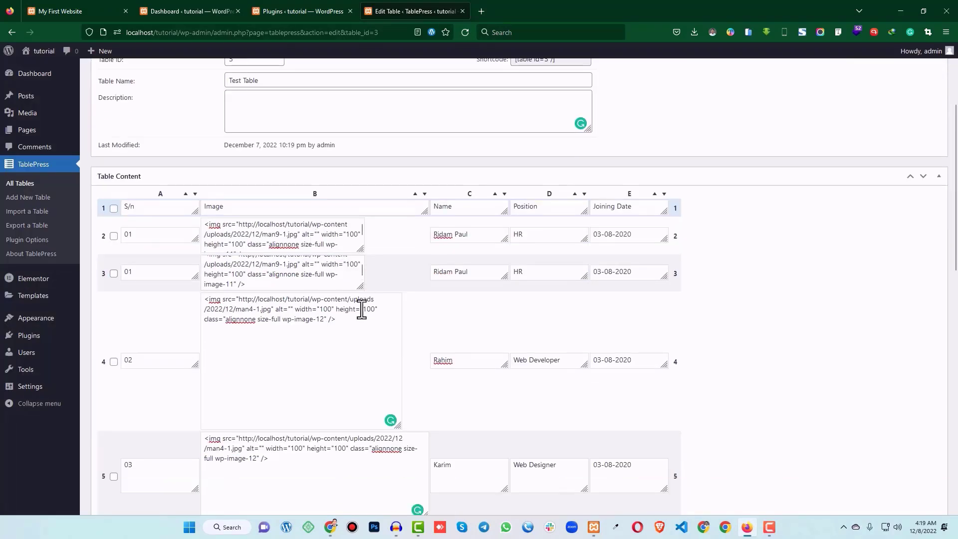
{"action": "left_click_drag", "start_coordinate": [399, 424], "coordinate": [382, 328]}
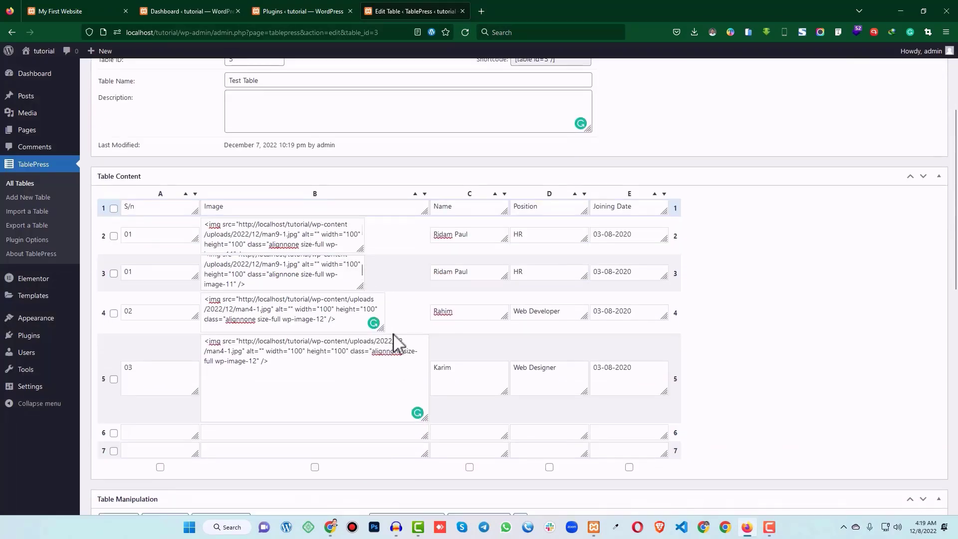
{"action": "left_click_drag", "start_coordinate": [423, 418], "coordinate": [379, 364]}
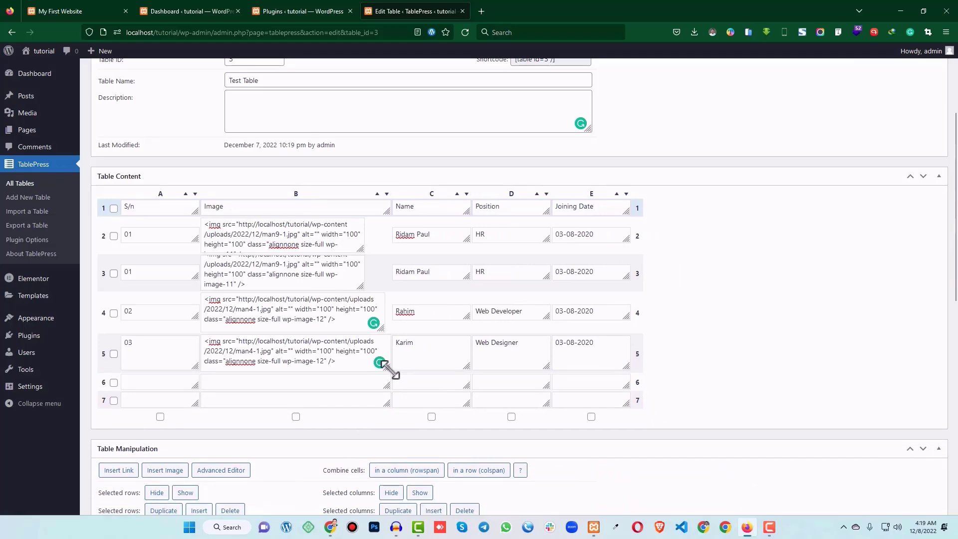
{"action": "scroll", "coordinate": [594, 267], "scroll_direction": "up", "scroll_amount": 5}
{"action": "left_click", "coordinate": [496, 210]}
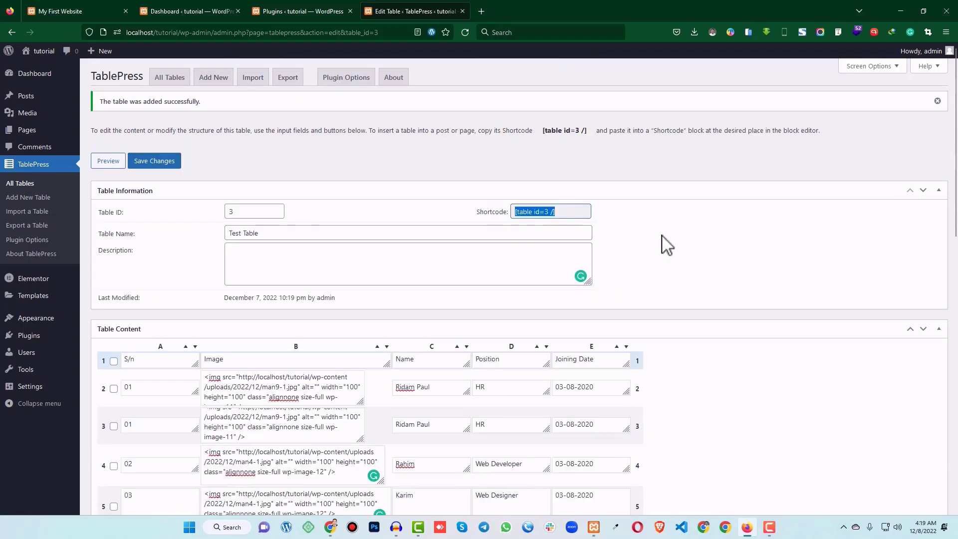
Step: Delete the two empty rows below the row numbered 03
{"action": "scroll", "coordinate": [663, 242], "scroll_direction": "down", "scroll_amount": 6}
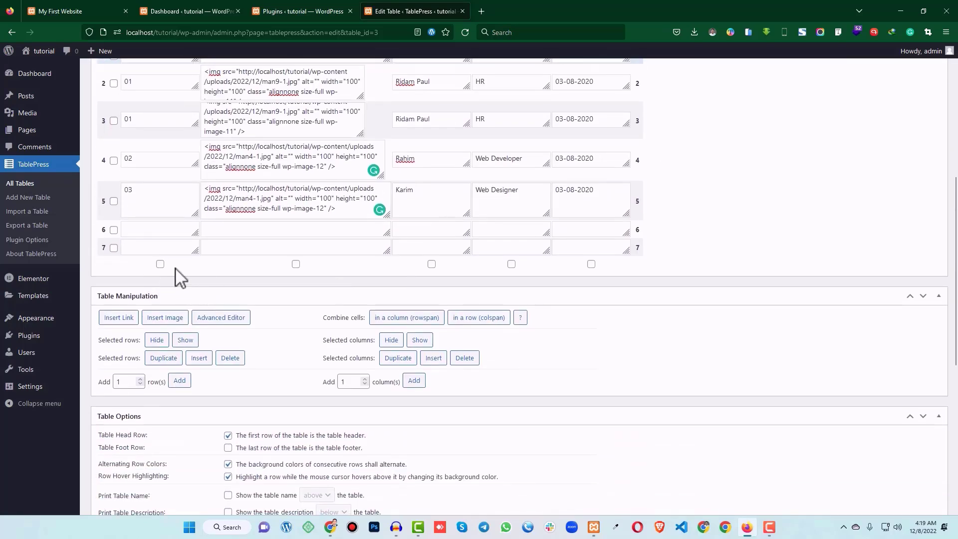
{"action": "left_click", "coordinate": [113, 231]}
{"action": "left_click", "coordinate": [230, 359]}
{"action": "left_click", "coordinate": [523, 296]}
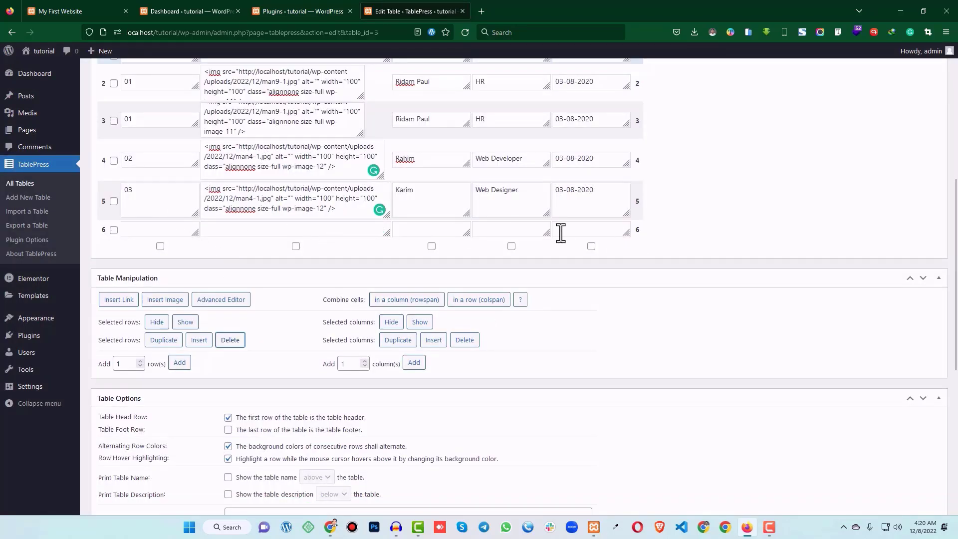
{"action": "left_click", "coordinate": [113, 230]}
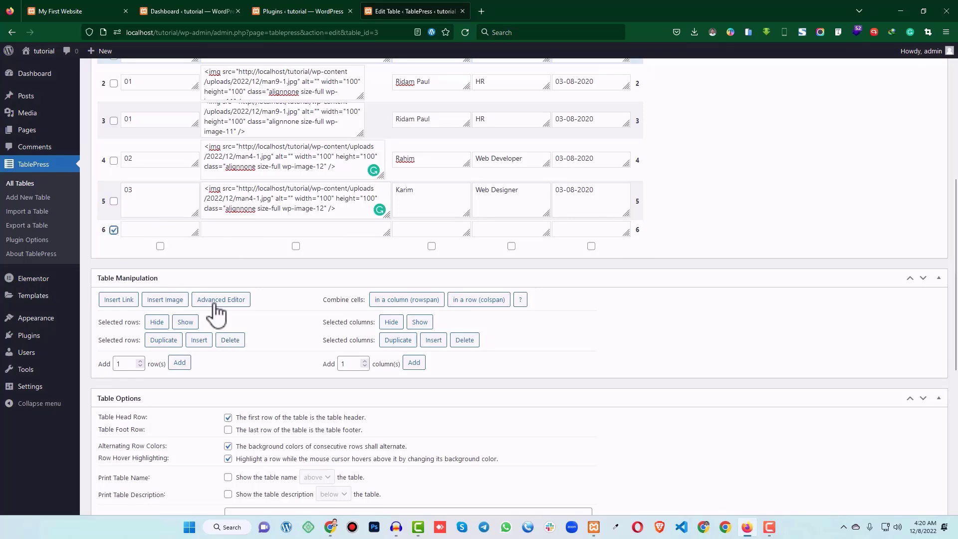
{"action": "left_click", "coordinate": [232, 342]}
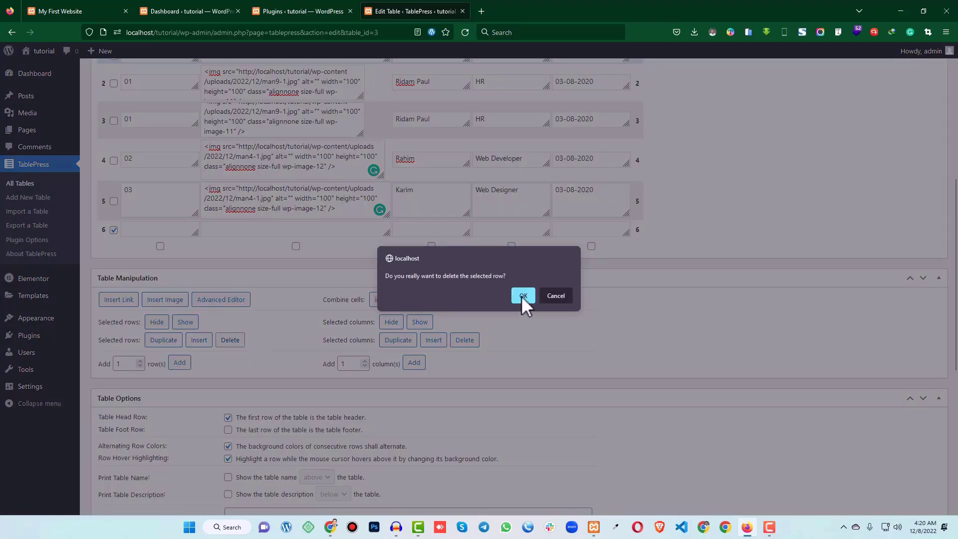
{"action": "left_click", "coordinate": [522, 295]}
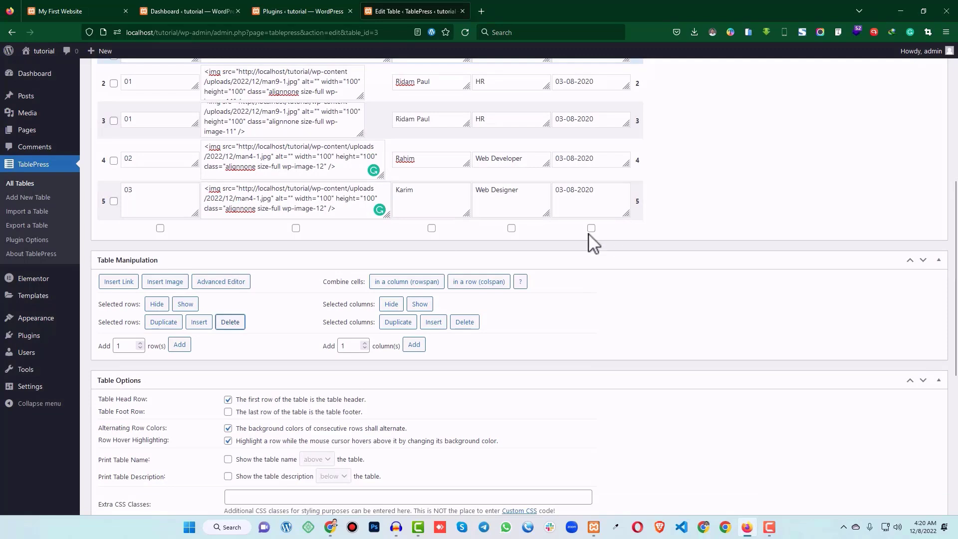
Step: Add 2 empty rows at the end of the table and delete them again
{"action": "scroll", "coordinate": [157, 204], "scroll_direction": "up", "scroll_amount": 1}
{"action": "scroll", "coordinate": [158, 237], "scroll_direction": "down", "scroll_amount": 1}
{"action": "left_click", "coordinate": [178, 344]}
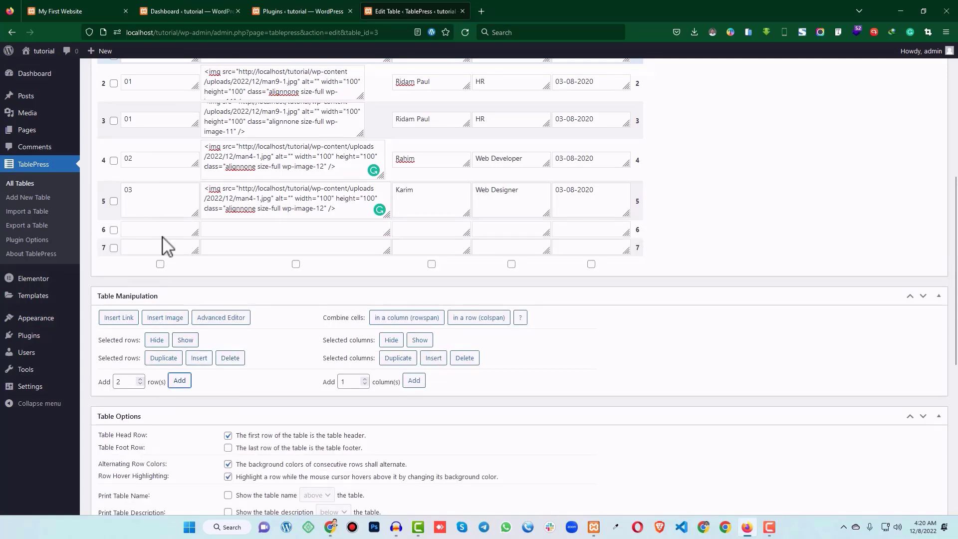
{"action": "left_click", "coordinate": [114, 230]}
{"action": "left_click", "coordinate": [232, 358]}
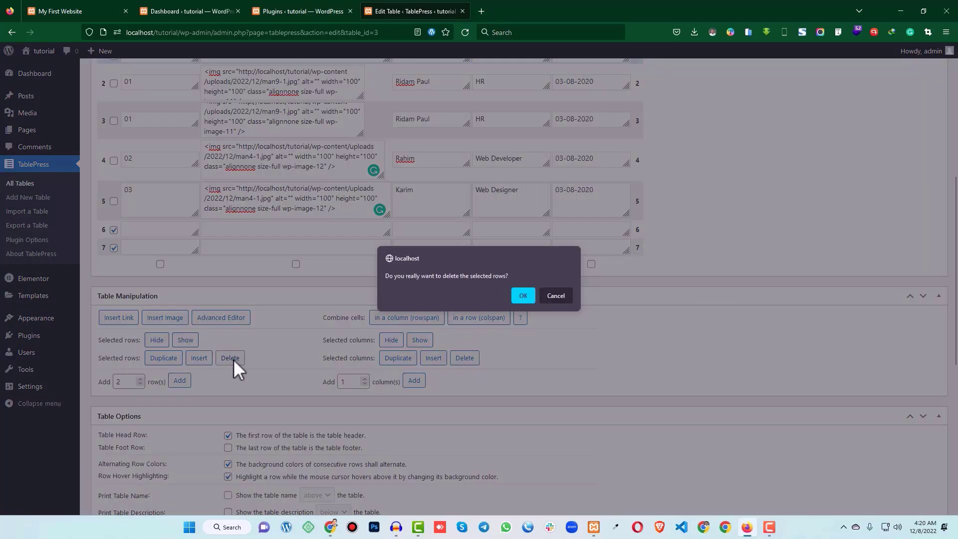
{"action": "left_click", "coordinate": [522, 296]}
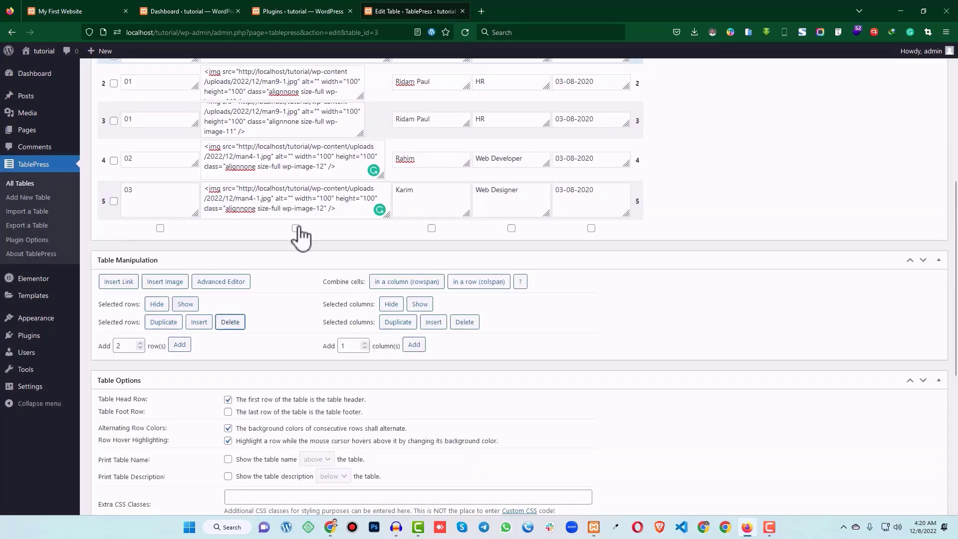
Step: Examine the table options and DataTables features, including header row, row colors, extra CSS classes, sorting, search and pagination
{"action": "scroll", "coordinate": [299, 237], "scroll_direction": "down", "scroll_amount": 3}
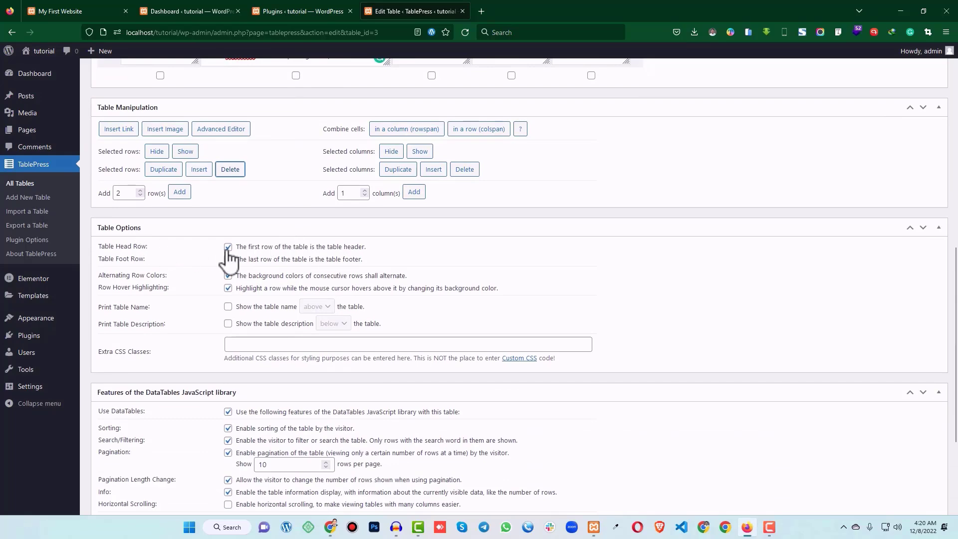
{"action": "scroll", "coordinate": [299, 252], "scroll_direction": "up", "scroll_amount": 7}
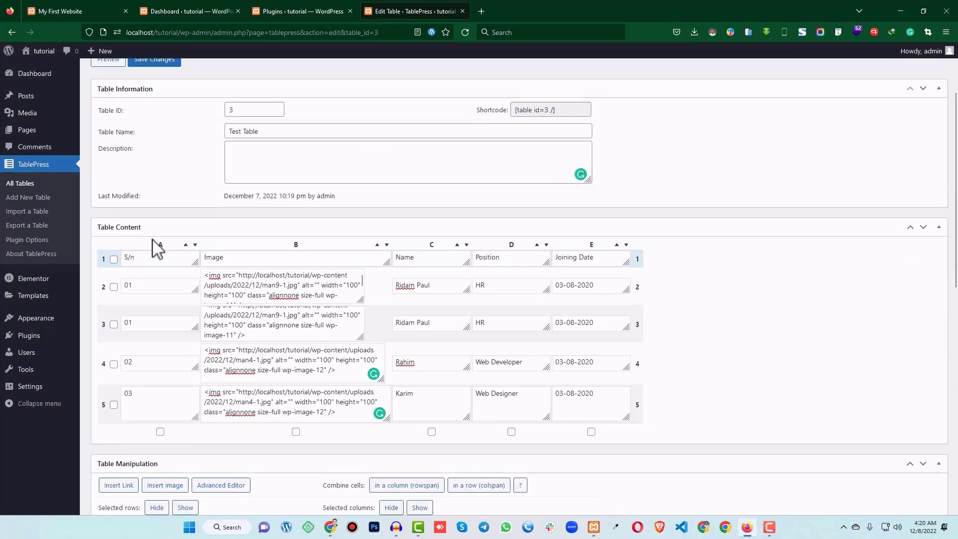
{"action": "scroll", "coordinate": [305, 260], "scroll_direction": "down", "scroll_amount": 6}
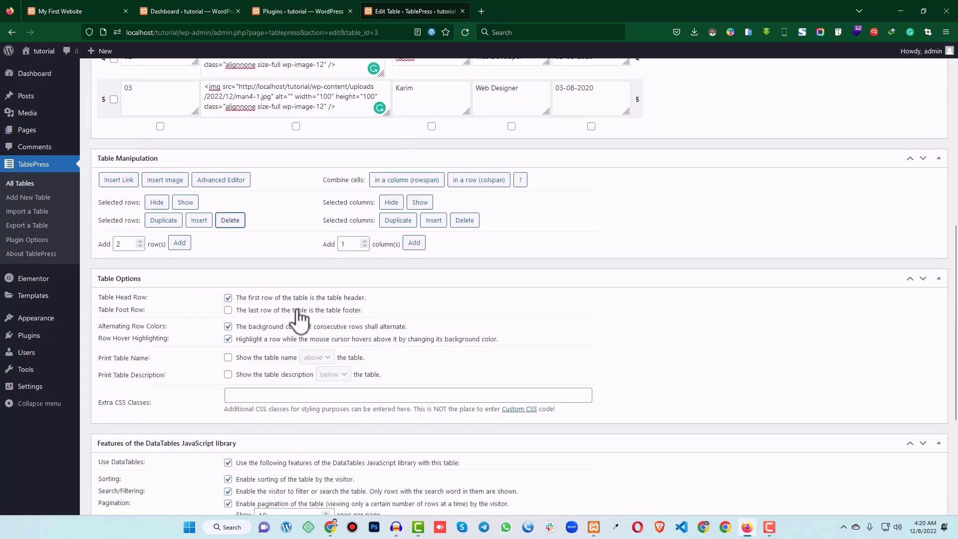
{"action": "scroll", "coordinate": [267, 321], "scroll_direction": "down", "scroll_amount": 1}
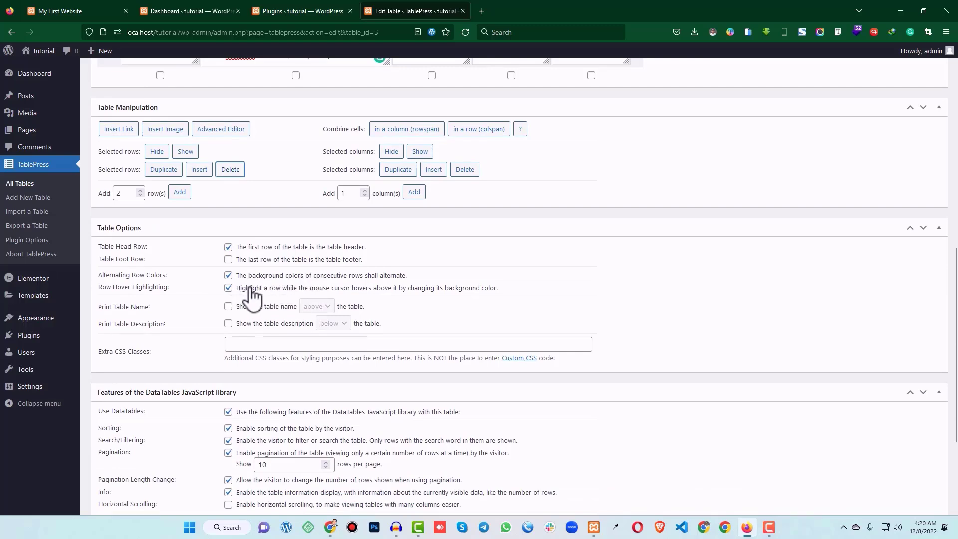
{"action": "scroll", "coordinate": [260, 299], "scroll_direction": "down", "scroll_amount": 3}
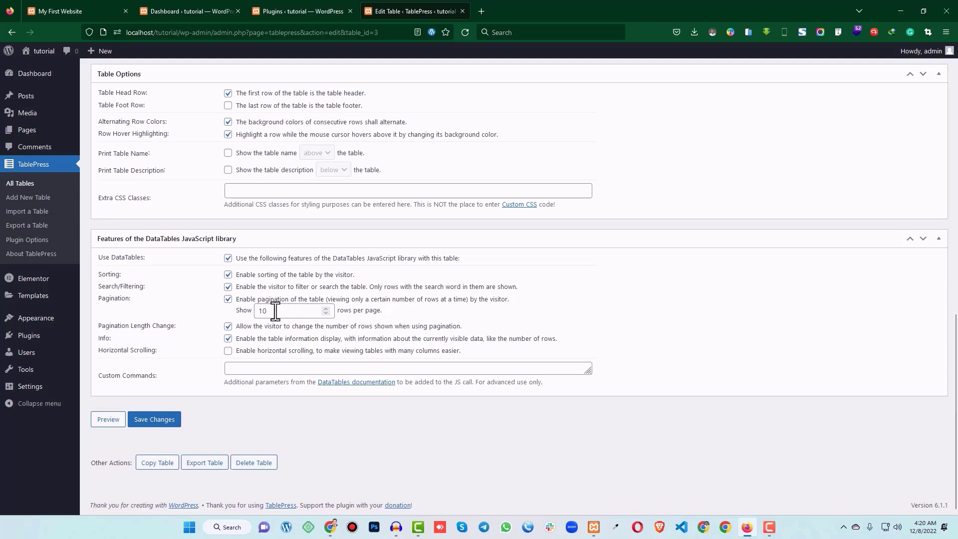
{"action": "scroll", "coordinate": [259, 307], "scroll_direction": "up", "scroll_amount": 2}
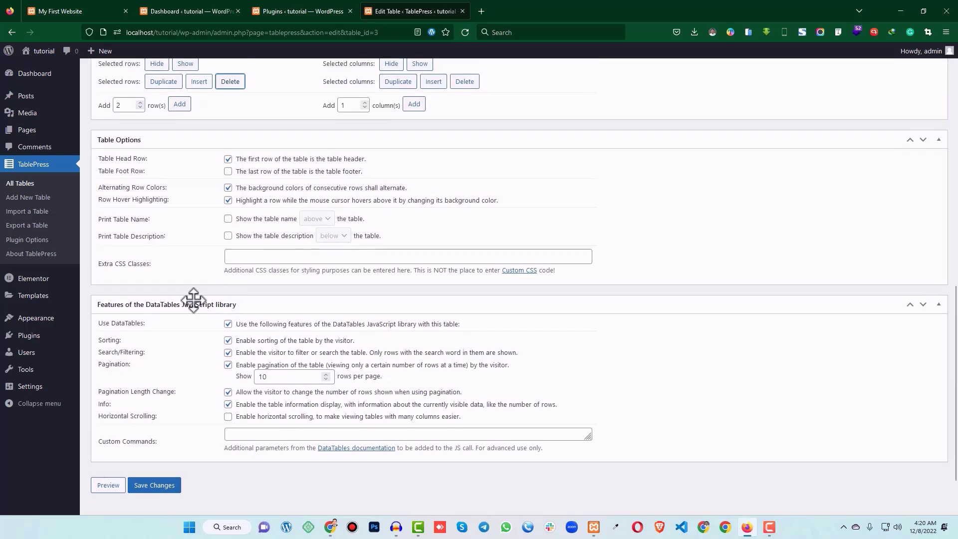
{"action": "scroll", "coordinate": [239, 299], "scroll_direction": "down", "scroll_amount": 1}
{"action": "left_click", "coordinate": [243, 244]}
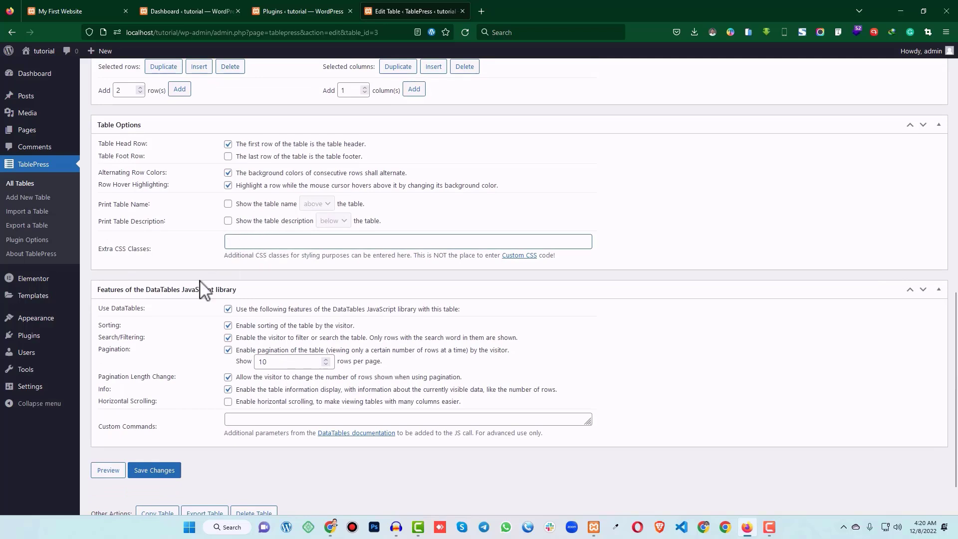
{"action": "scroll", "coordinate": [192, 291], "scroll_direction": "down", "scroll_amount": 1}
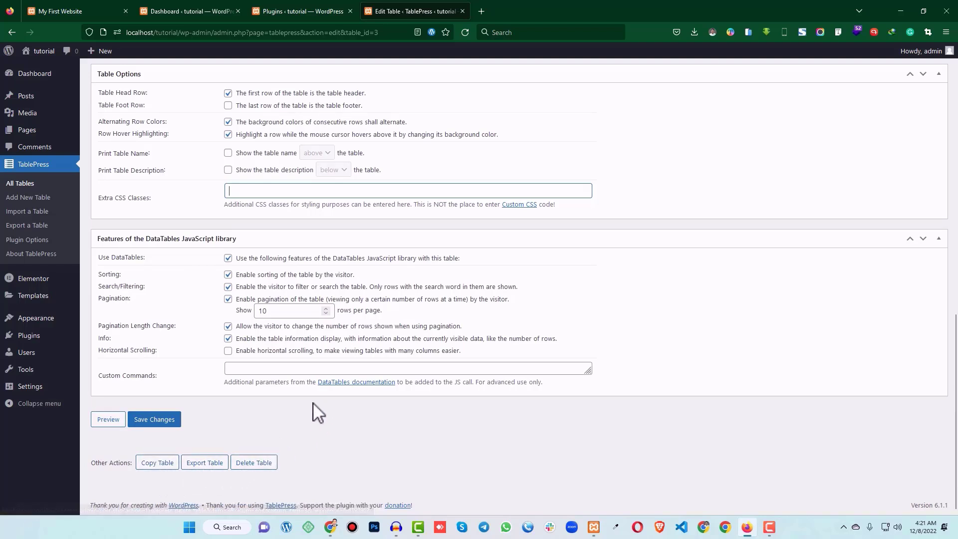
Step: Stay on the table's edit page and save its unsaved changes
{"action": "scroll", "coordinate": [316, 411], "scroll_direction": "up", "scroll_amount": 10}
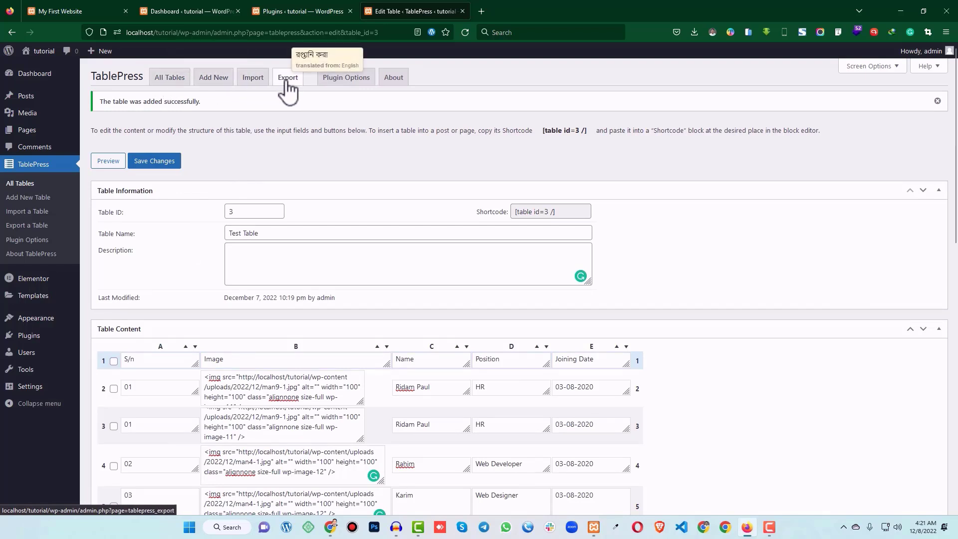
{"action": "left_click", "coordinate": [337, 84]}
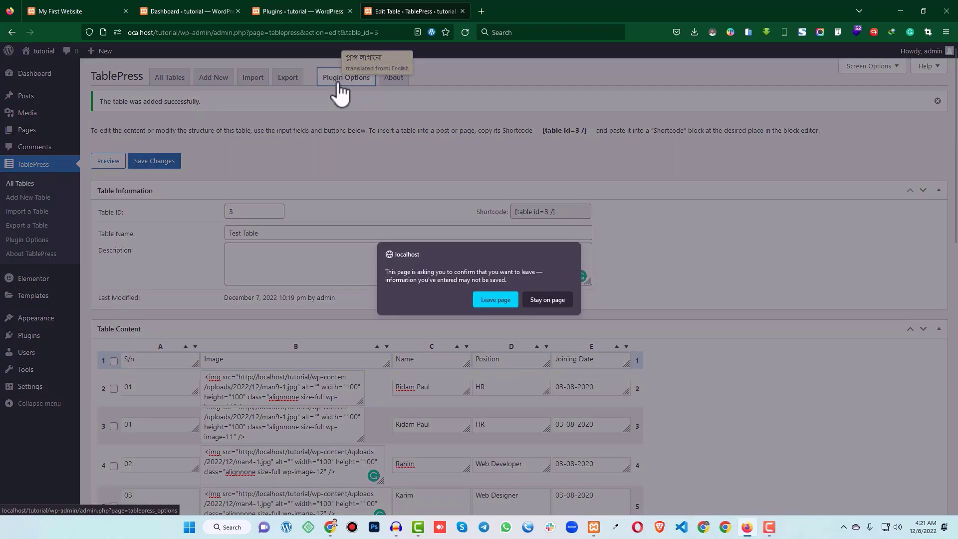
{"action": "left_click", "coordinate": [540, 302]}
{"action": "left_click", "coordinate": [156, 162]}
Step: Open the TablePress plugin options and look over the Custom CSS editor and the settings below it
{"action": "left_click", "coordinate": [348, 84]}
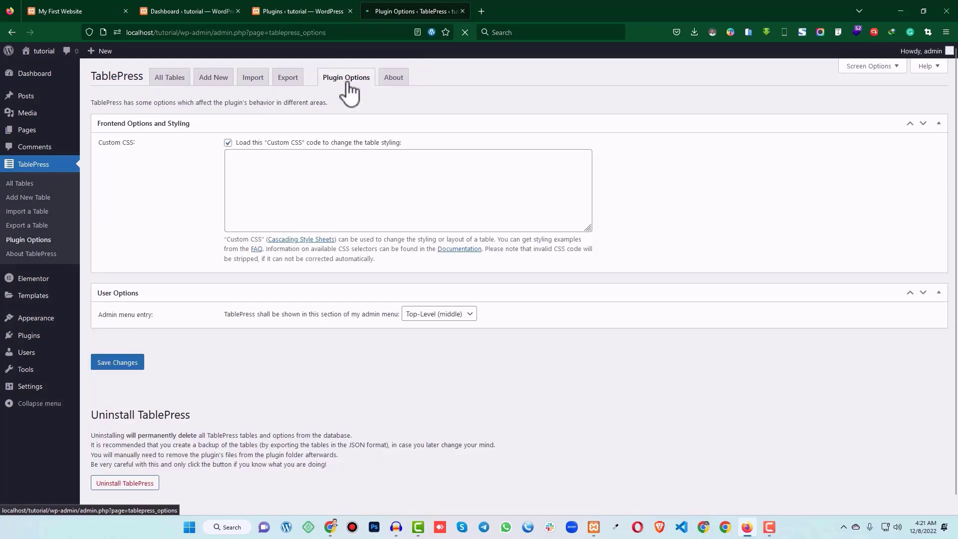
{"action": "left_click", "coordinate": [277, 175]}
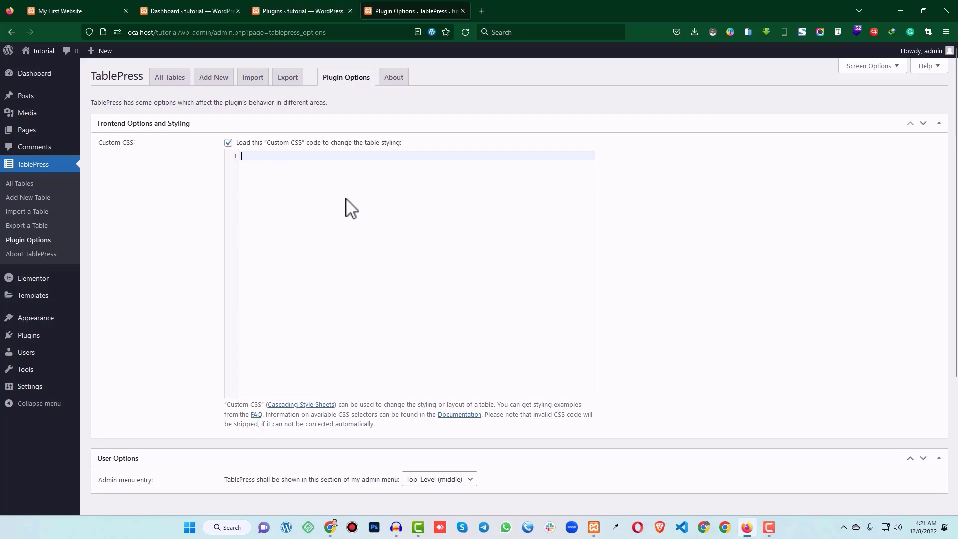
{"action": "scroll", "coordinate": [218, 207], "scroll_direction": "down", "scroll_amount": 2}
{"action": "scroll", "coordinate": [212, 203], "scroll_direction": "up", "scroll_amount": 2}
Step: Return to the list of all tables and open Test Table for editing
{"action": "left_click", "coordinate": [160, 84]}
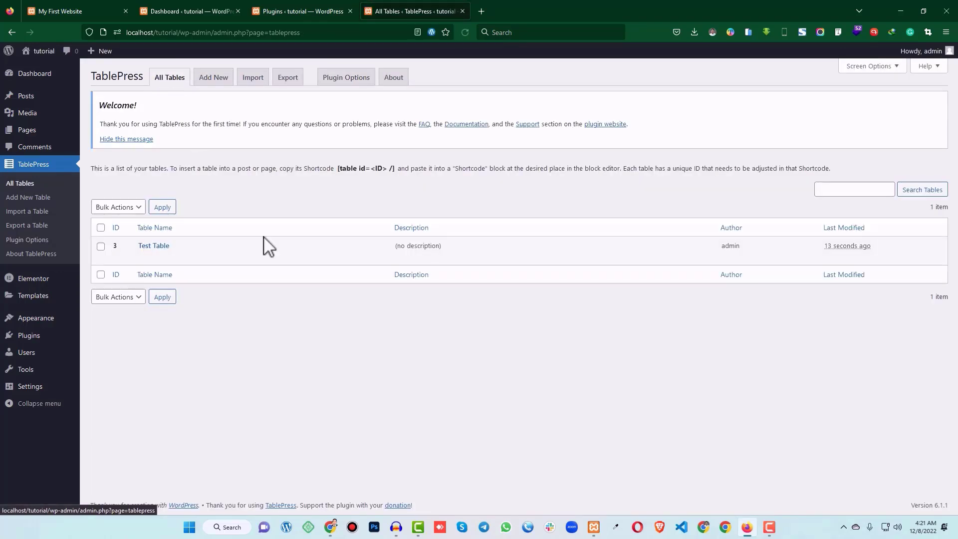
{"action": "mouse_move", "coordinate": [136, 250]}
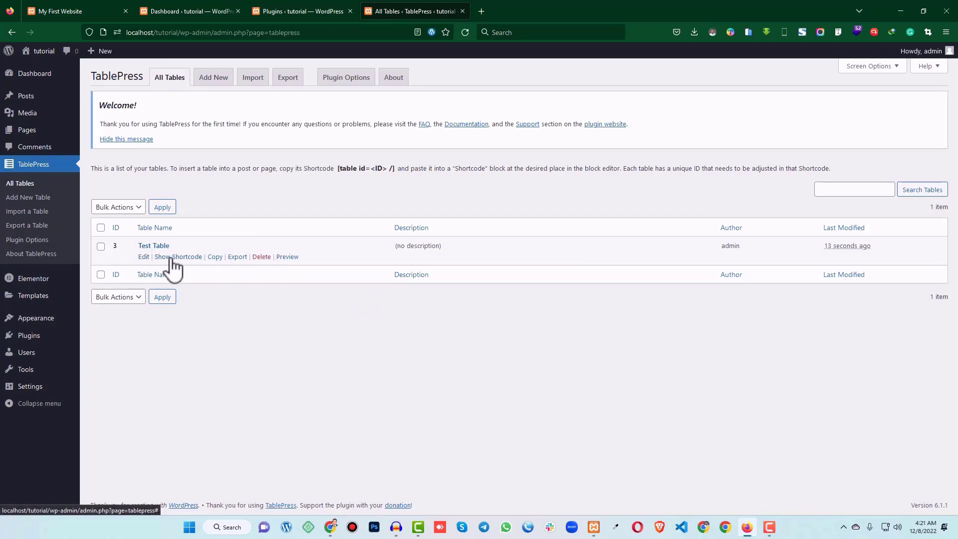
{"action": "left_click", "coordinate": [143, 257]}
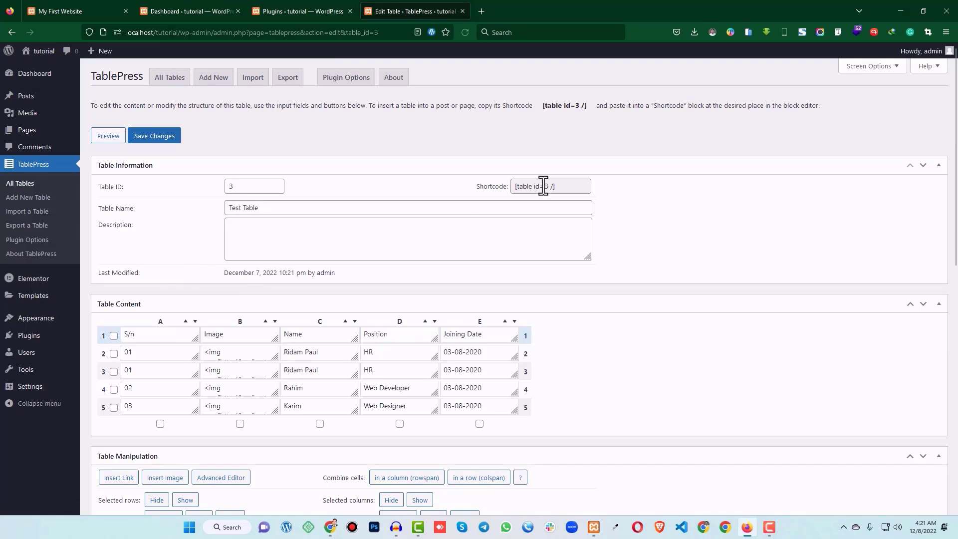
Step: Copy Test Table's shortcode [table id=3 /] from its table information
{"action": "left_click_drag", "start_coordinate": [562, 188], "coordinate": [501, 191]}
{"action": "right_click", "coordinate": [529, 192]}
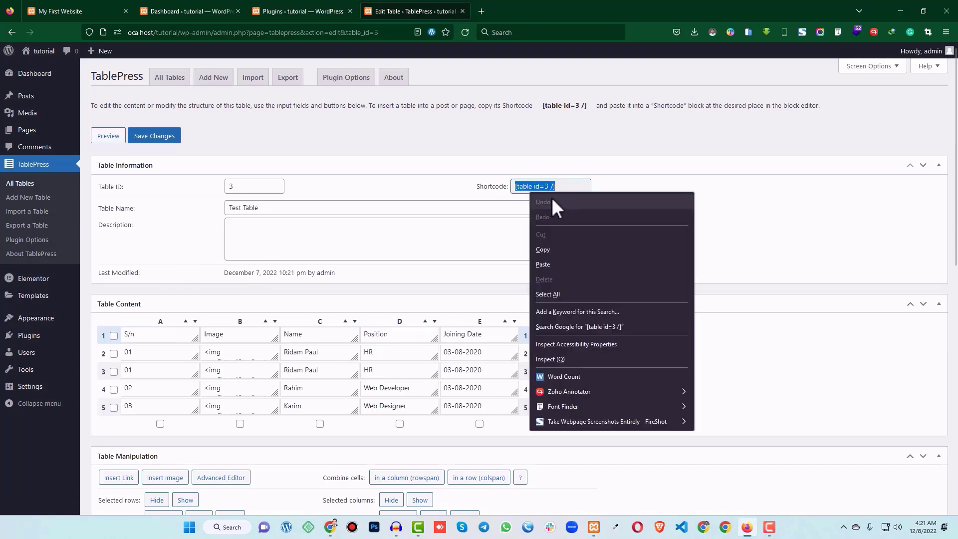
{"action": "left_click", "coordinate": [554, 251]}
Step: Open the list of all pages in a new browser tab and open the Home page for editing with Elementor
{"action": "mouse_move", "coordinate": [30, 131]}
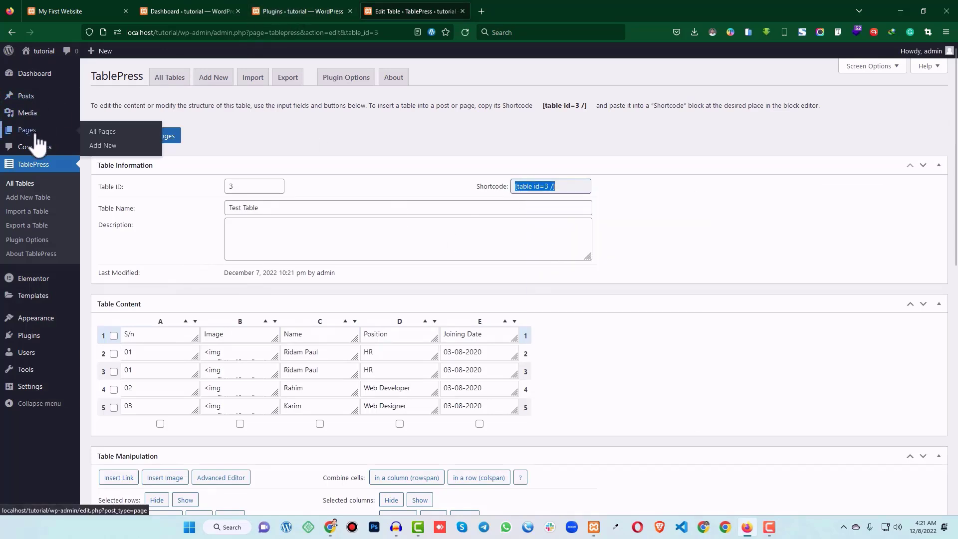
{"action": "middle_click", "coordinate": [106, 132]}
{"action": "left_click", "coordinate": [516, 6]}
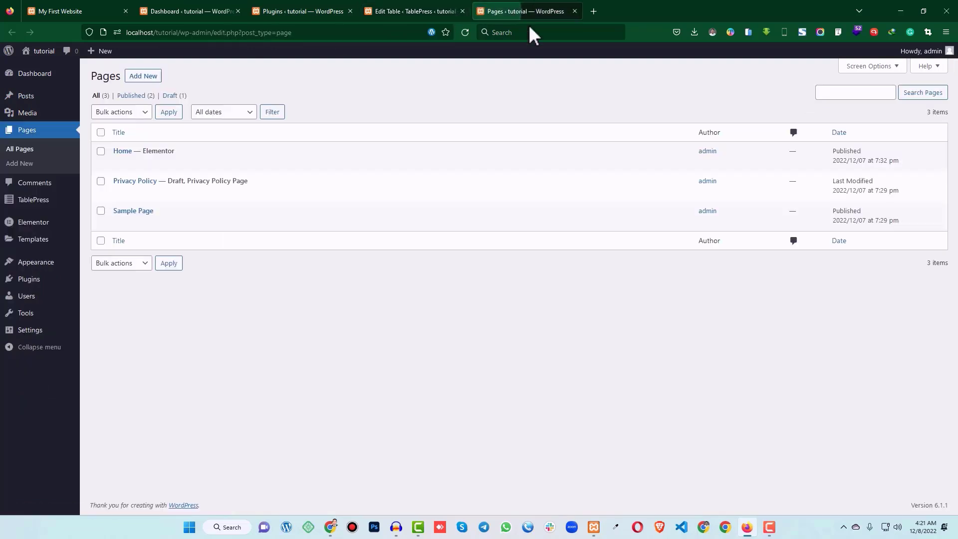
{"action": "middle_click", "coordinate": [231, 163]}
{"action": "left_click", "coordinate": [636, 15]}
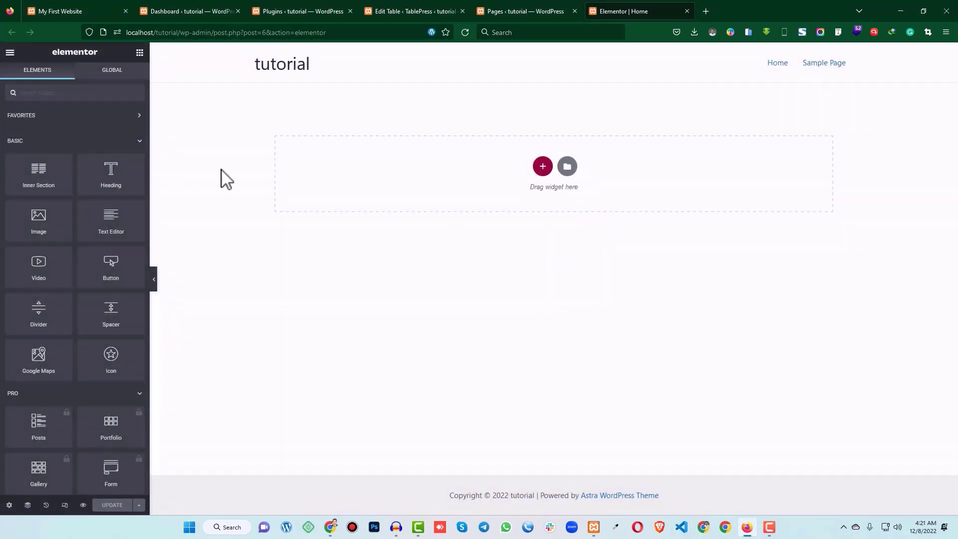
Step: Add a three-column section to the page and widen its middle column, narrowing the right column to about 18%
{"action": "left_click", "coordinate": [543, 166]}
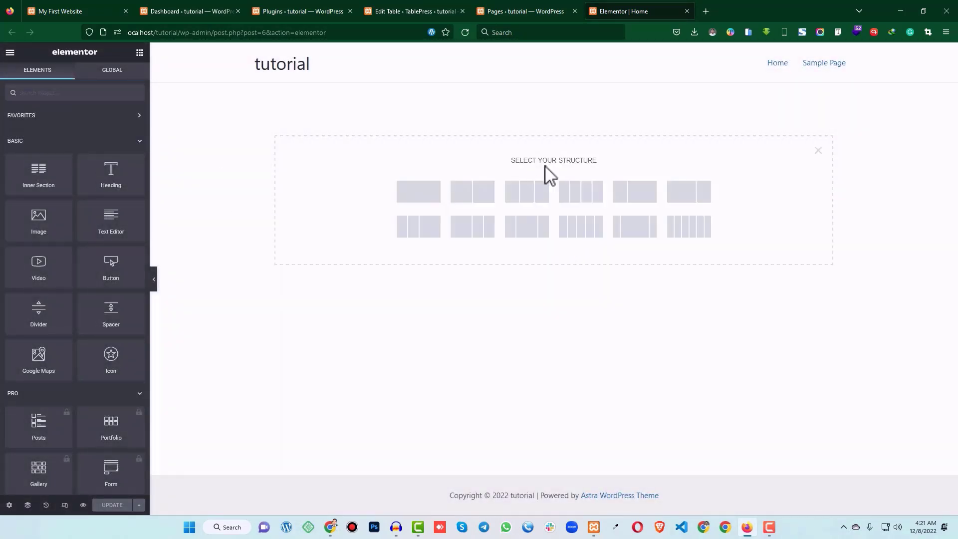
{"action": "left_click", "coordinate": [534, 197]}
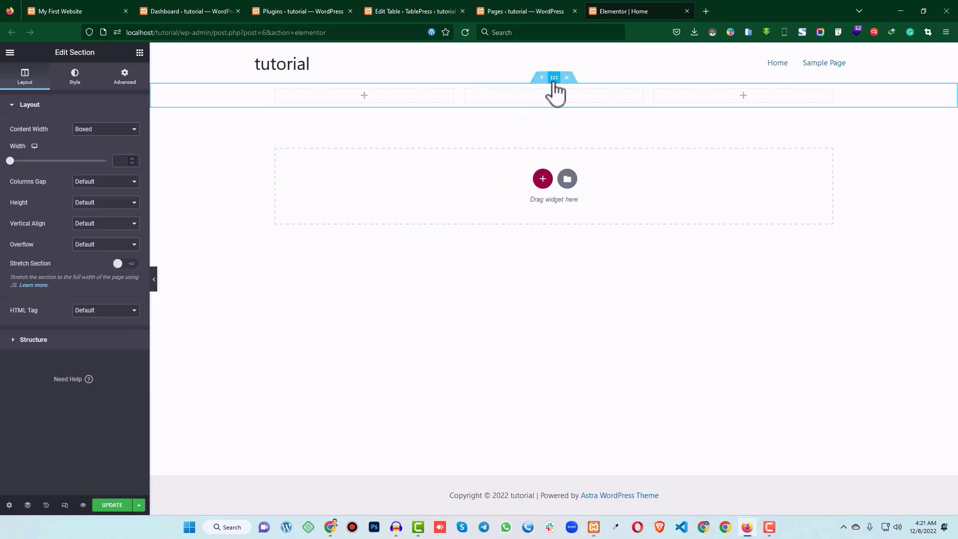
{"action": "left_click_drag", "start_coordinate": [457, 95], "coordinate": [368, 93]}
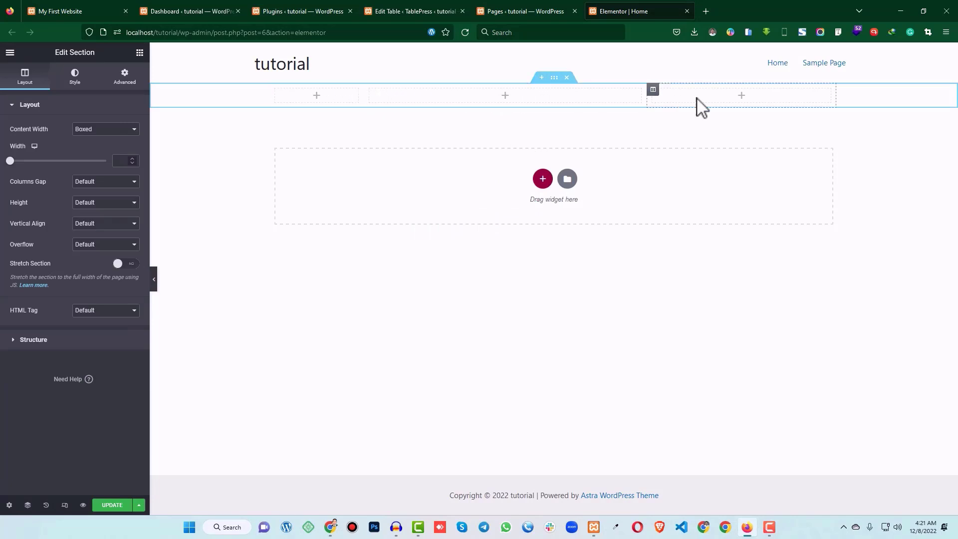
{"action": "left_click_drag", "start_coordinate": [644, 96], "coordinate": [731, 102]}
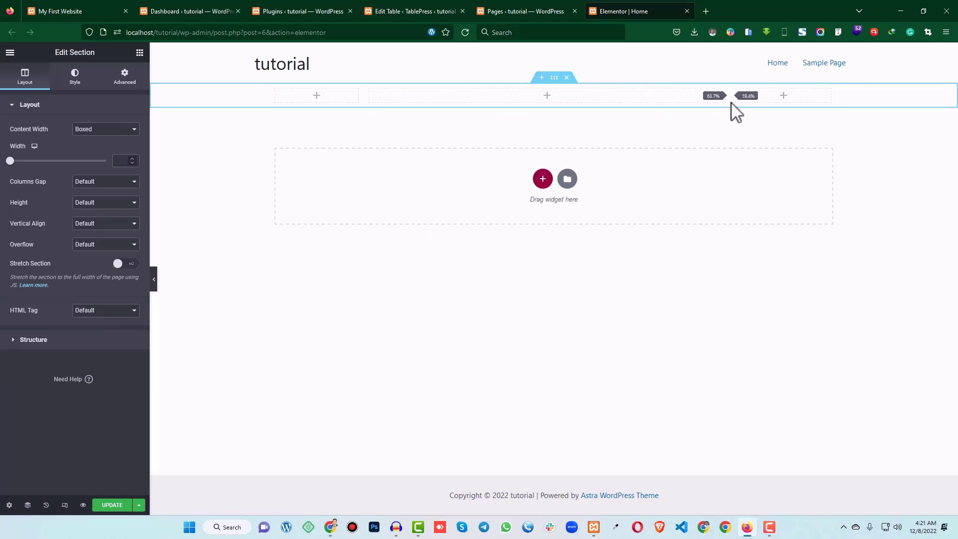
Step: Add a Heading widget to the middle column with the title "Team member" and center it
{"action": "left_click", "coordinate": [139, 52]}
{"action": "left_click_drag", "start_coordinate": [102, 162], "coordinate": [536, 100]}
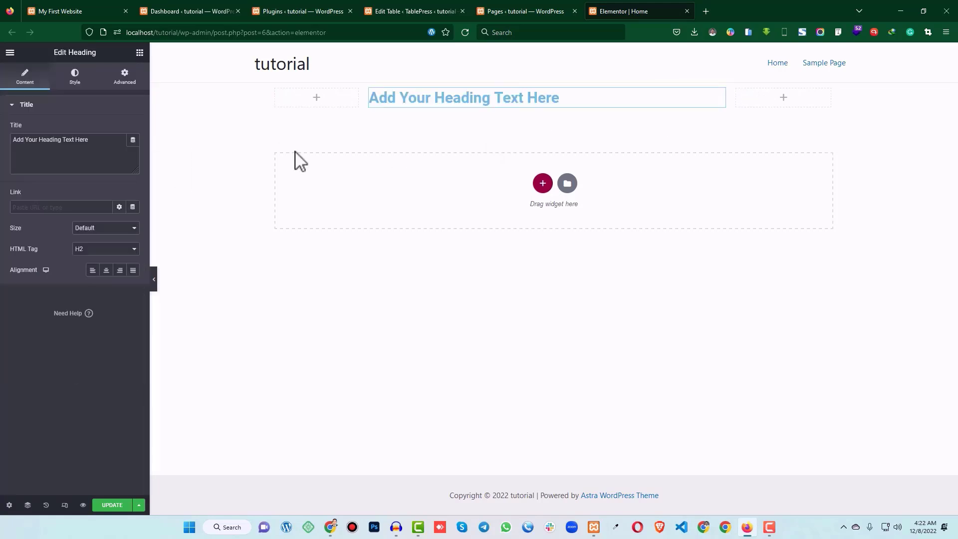
{"action": "triple_click", "coordinate": [106, 145]}
{"action": "type", "text": "Team member"}
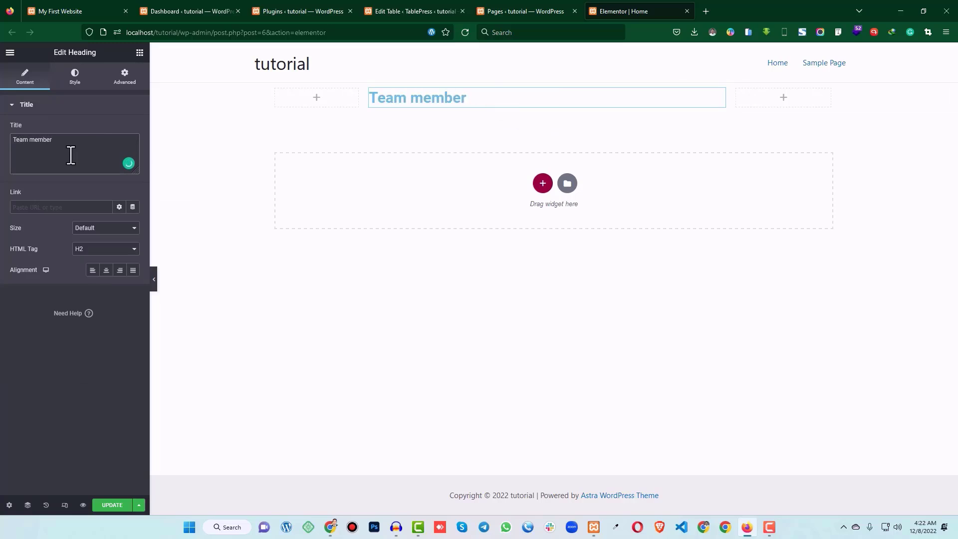
{"action": "left_click", "coordinate": [106, 270]}
Step: Add a Shortcode widget below the heading and paste [table id=3 /] into it
{"action": "left_click", "coordinate": [140, 53]}
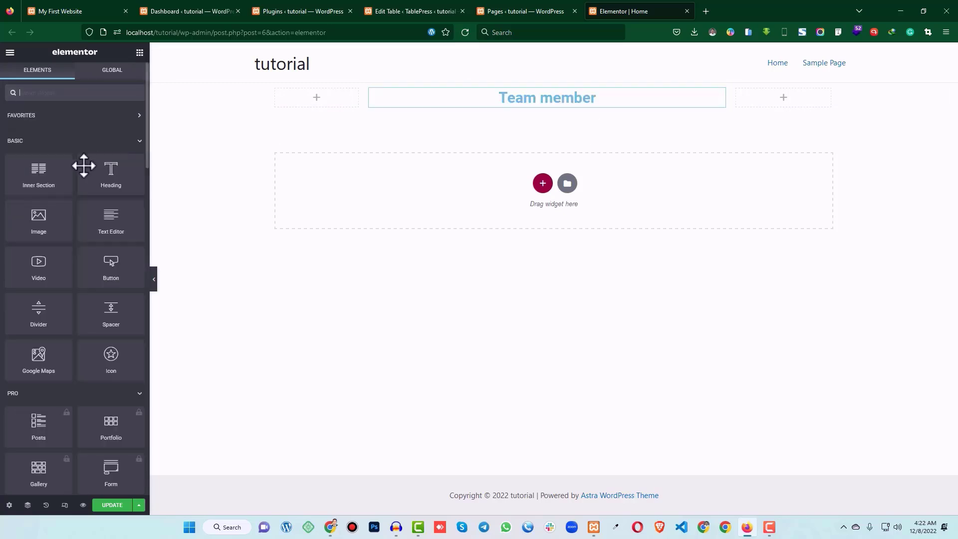
{"action": "type", "text": "sho"}
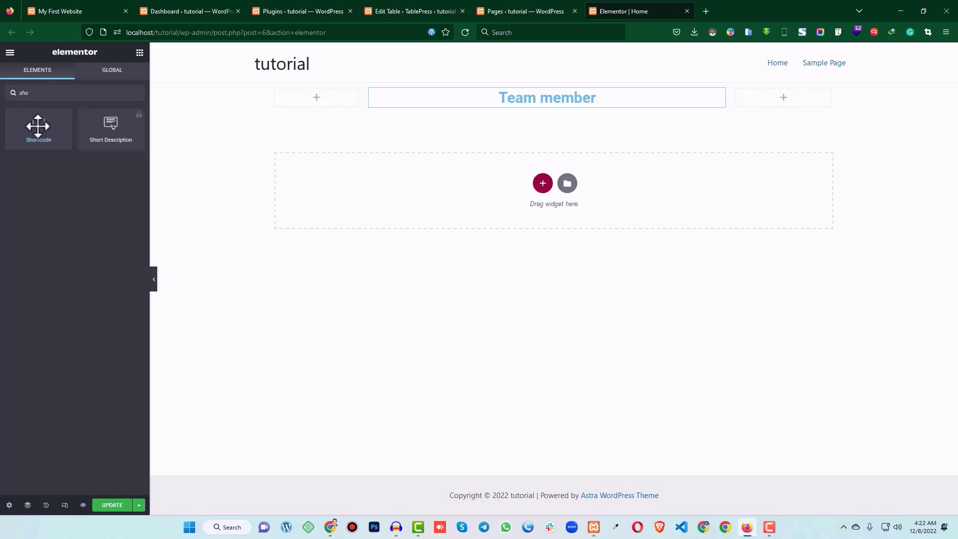
{"action": "left_click_drag", "start_coordinate": [38, 127], "coordinate": [582, 120]}
{"action": "left_click", "coordinate": [110, 172]}
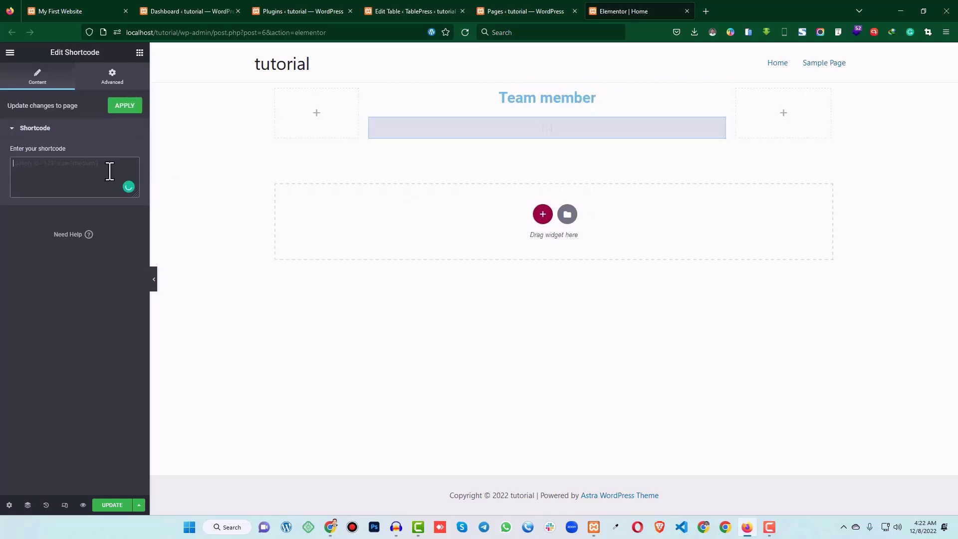
{"action": "key", "text": "ctrl+v"}
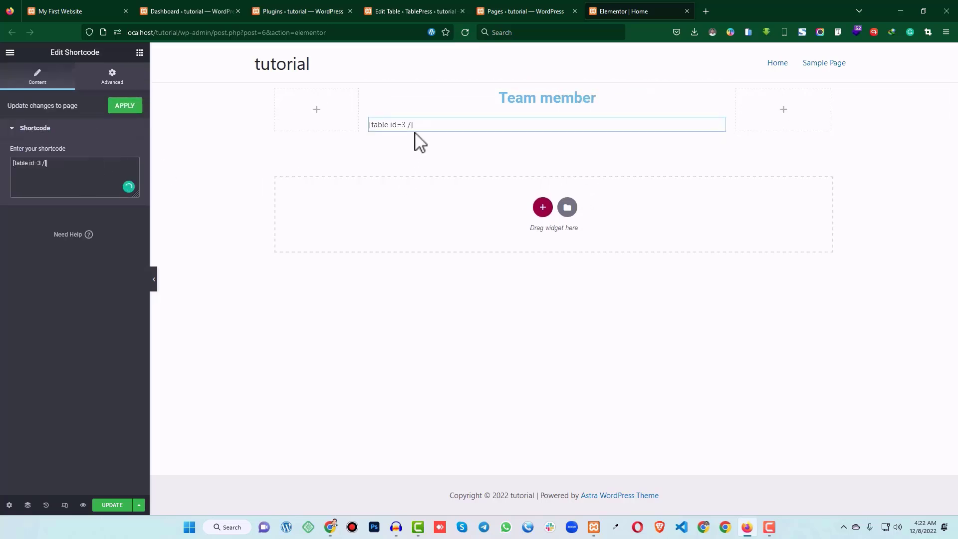
Step: Update the Home page and view its live version in a new browser tab
{"action": "left_click", "coordinate": [111, 505]}
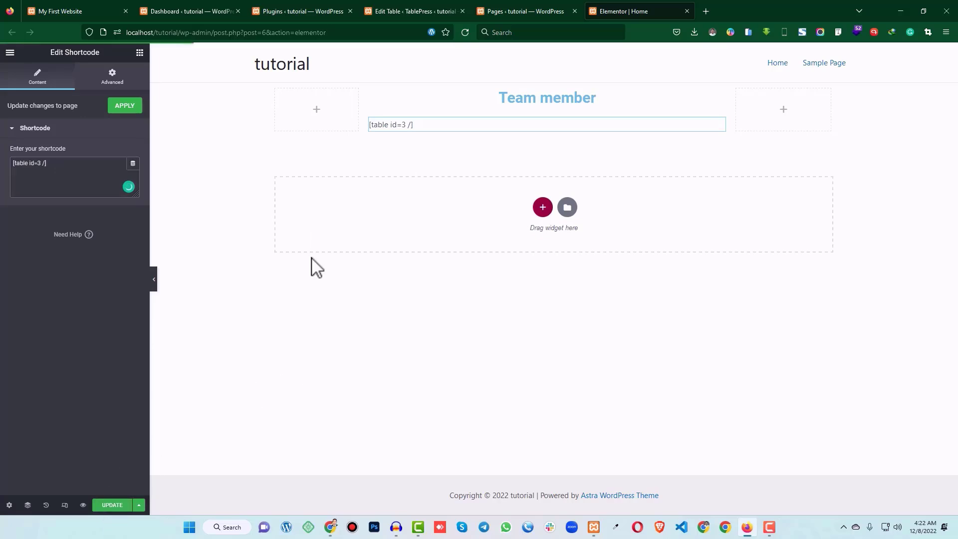
{"action": "left_click", "coordinate": [421, 10]}
{"action": "left_click", "coordinate": [519, 10]}
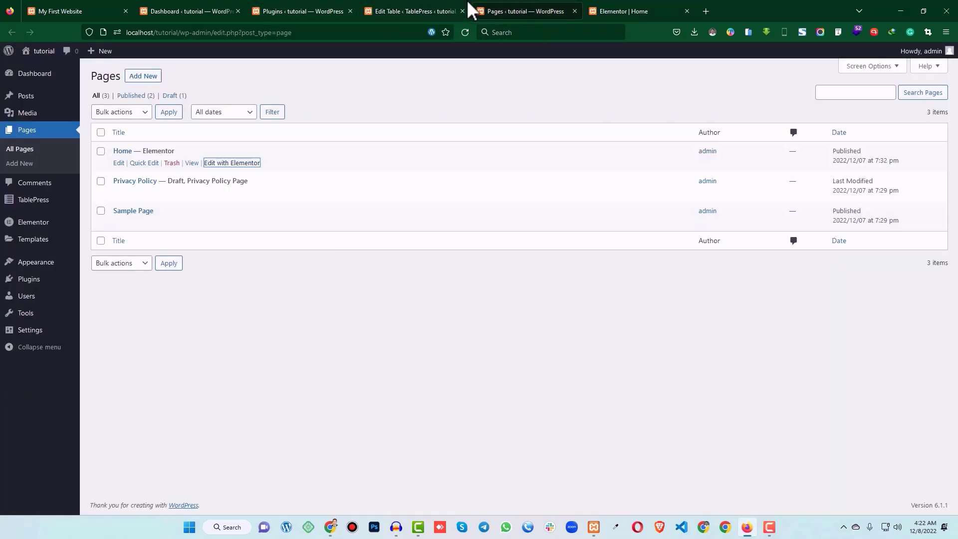
{"action": "middle_click", "coordinate": [194, 164]}
{"action": "left_click", "coordinate": [637, 9]}
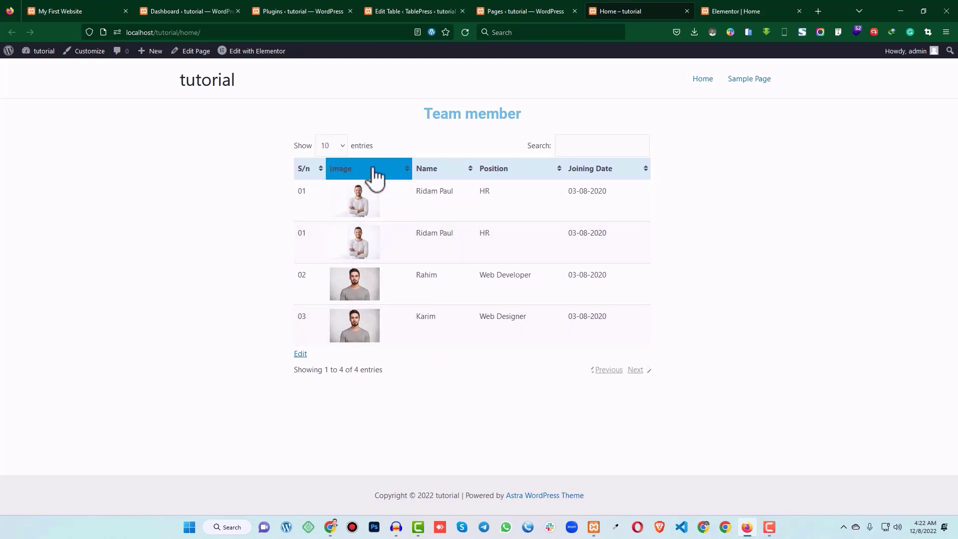
Step: Test sorting the live table by Name, Position and Joining Date, and show 10 entries per page
{"action": "left_click", "coordinate": [465, 170]}
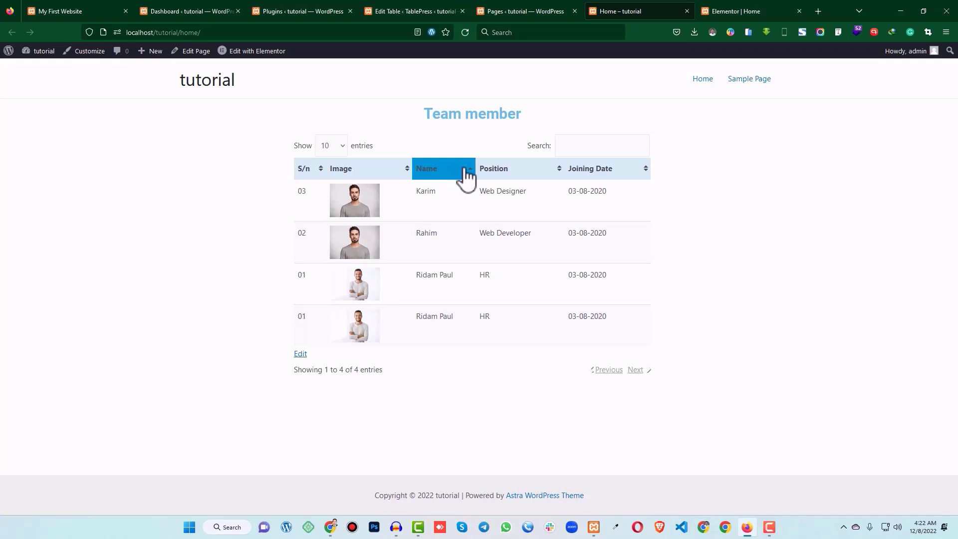
{"action": "left_click", "coordinate": [517, 170]}
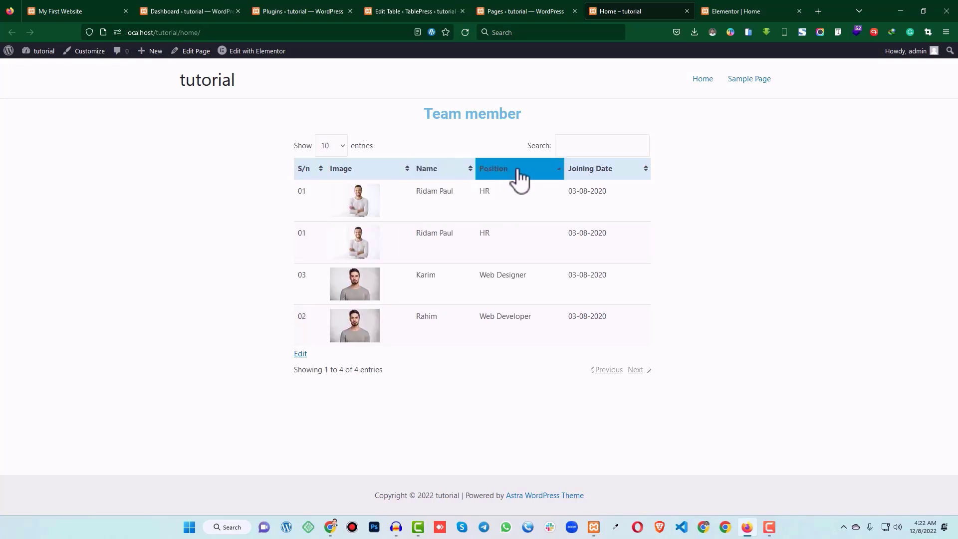
{"action": "left_click", "coordinate": [599, 174]}
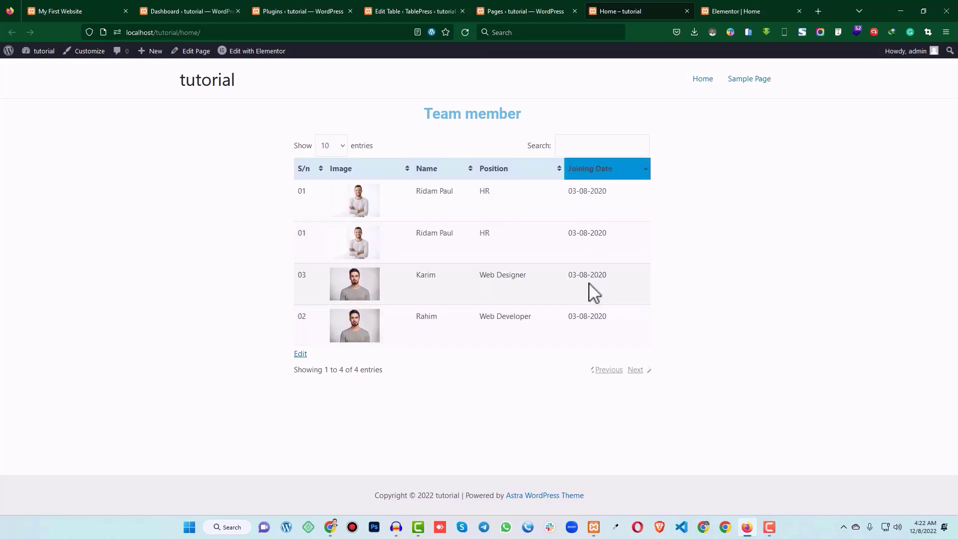
{"action": "left_click", "coordinate": [340, 148]}
{"action": "left_click", "coordinate": [321, 166]}
Step: Test the live table's search with part of a member's name and with "dev", clearing the search each time
{"action": "left_click", "coordinate": [576, 145]}
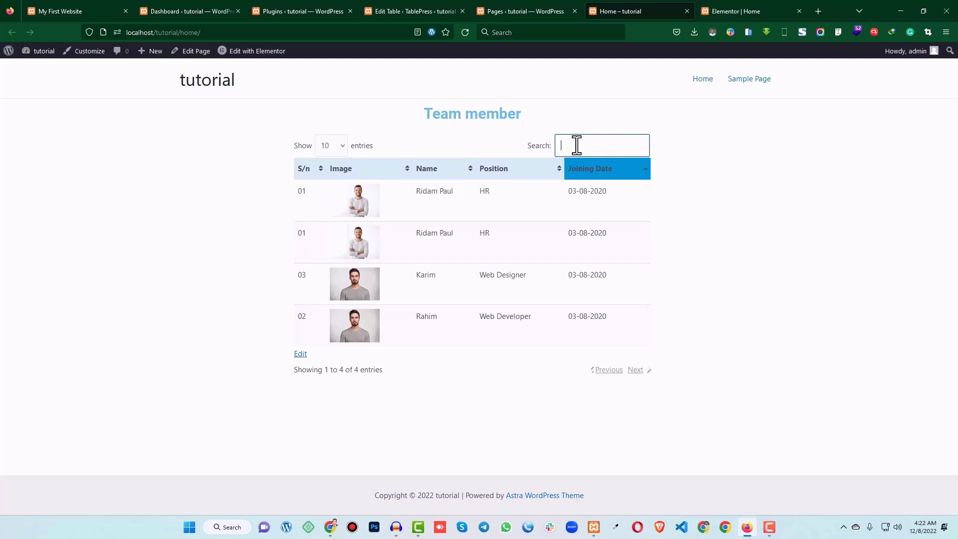
{"action": "type", "text": "kari"}
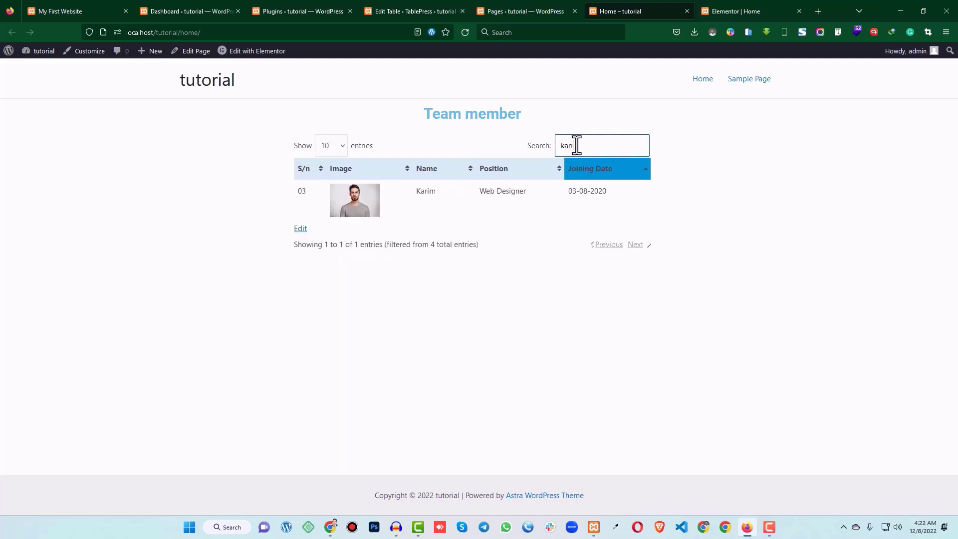
{"action": "key", "text": "BackSpace"}
{"action": "key", "text": "BackSpace"}
{"action": "key", "text": "BackSpace"}
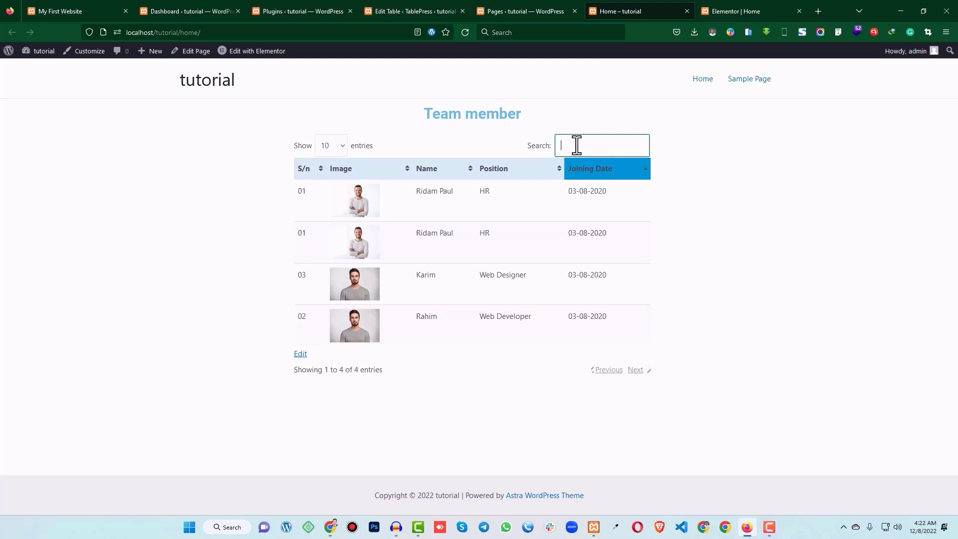
{"action": "type", "text": "dev"}
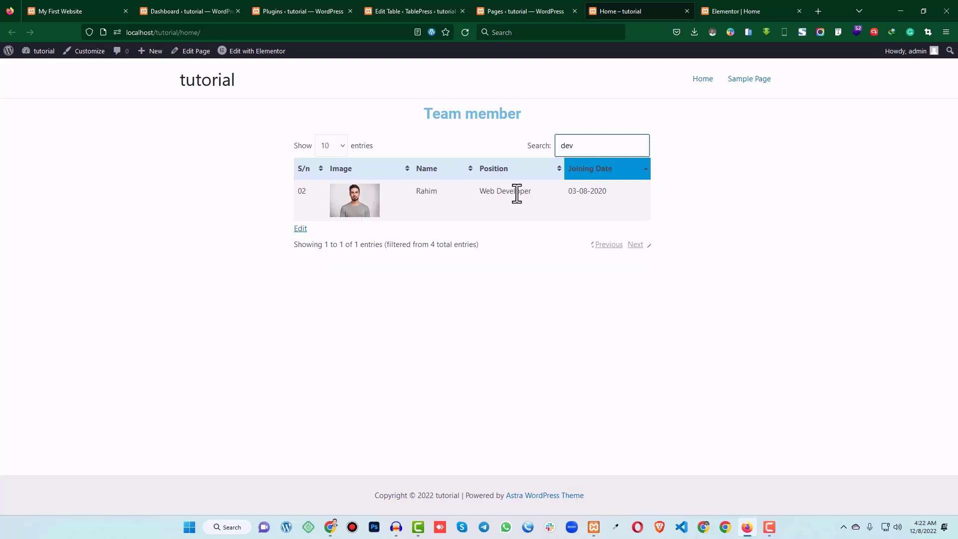
{"action": "double_click", "coordinate": [589, 146]}
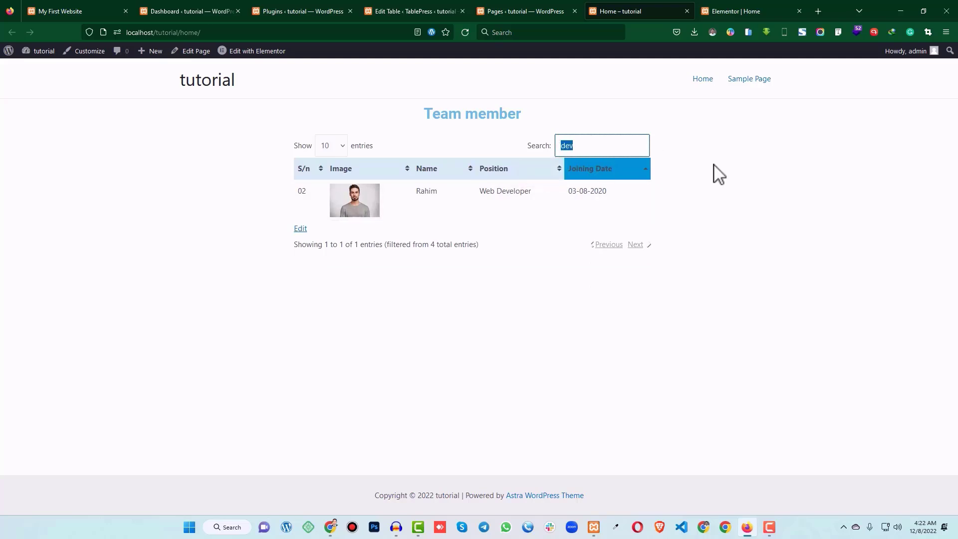
{"action": "key", "text": "BackSpace"}
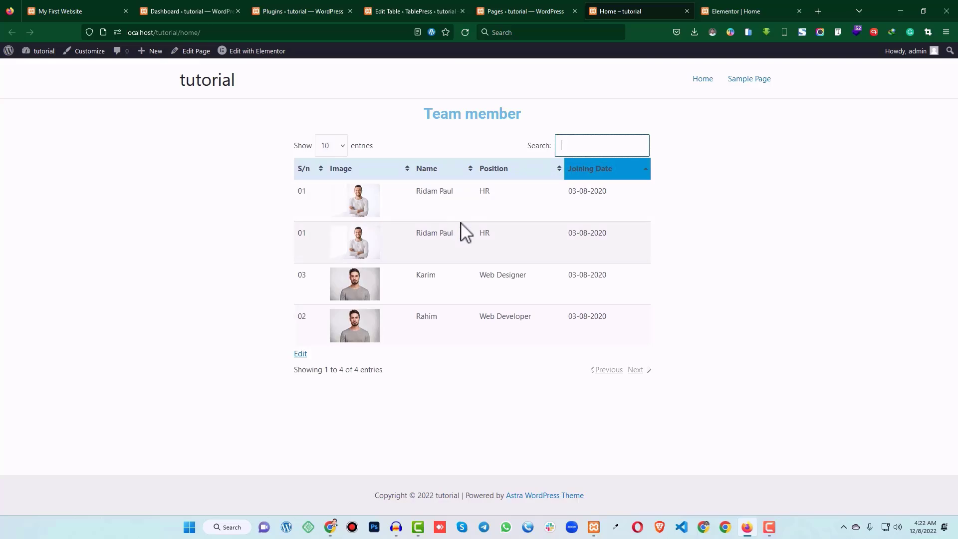
Step: Look over the Team Member and Pricing Table examples on My First Website and return to the tutorial site's Home page
{"action": "left_click", "coordinate": [34, 10]}
{"action": "scroll", "coordinate": [470, 279], "scroll_direction": "down", "scroll_amount": 5}
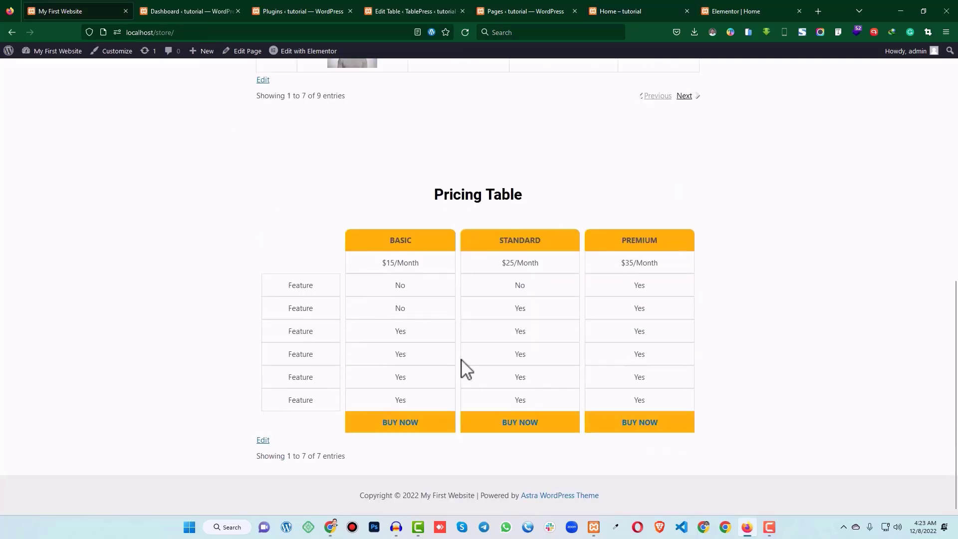
{"action": "scroll", "coordinate": [421, 368], "scroll_direction": "up", "scroll_amount": 8}
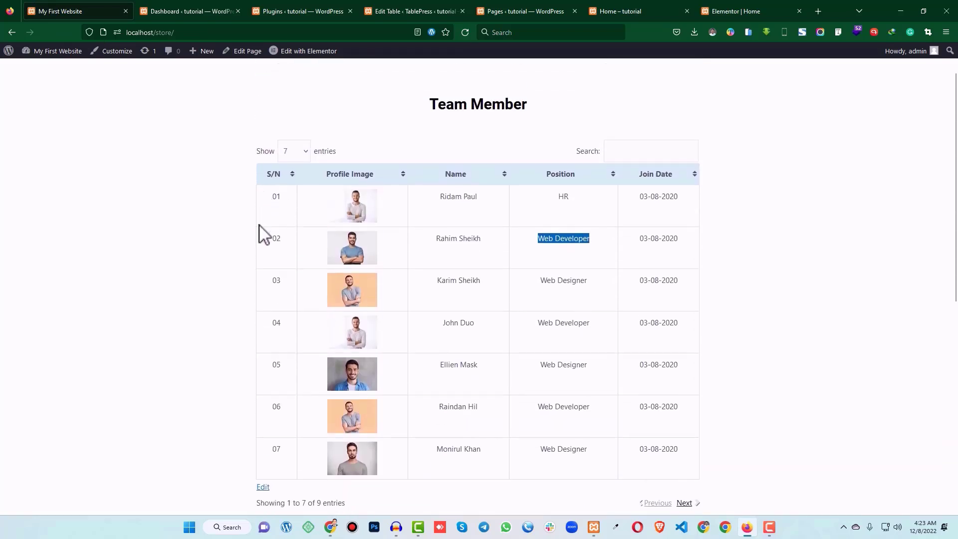
{"action": "left_click", "coordinate": [614, 11]}
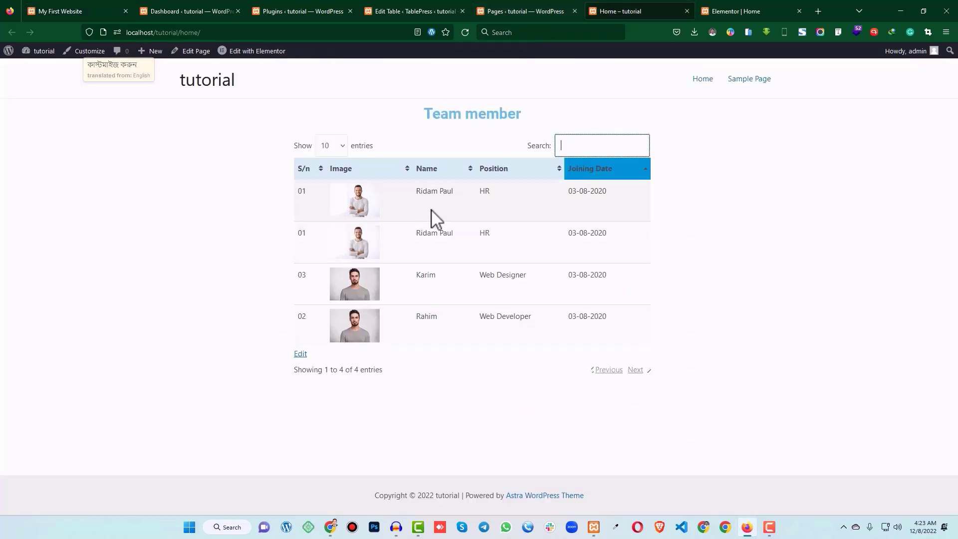